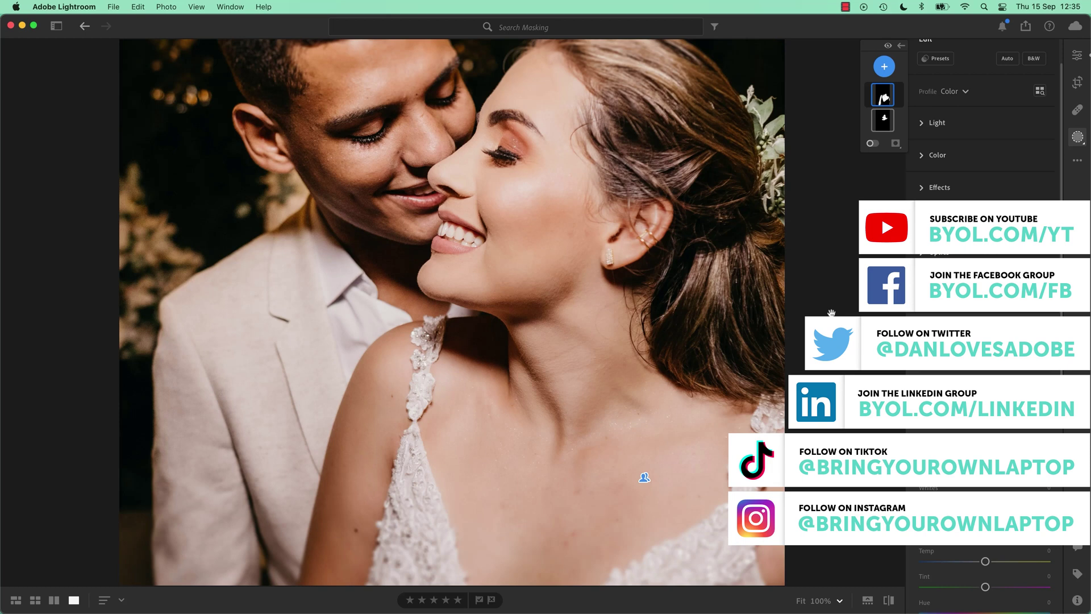
# Toggle between the edited photo and its original to compare them.
pyautogui.press('\\')
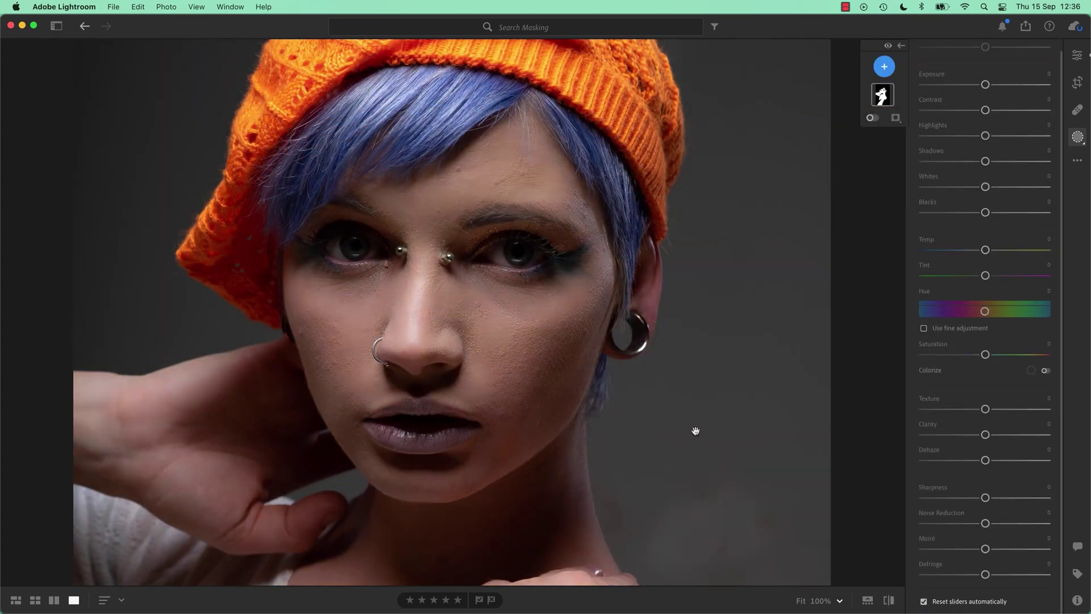
pyautogui.press('\\')
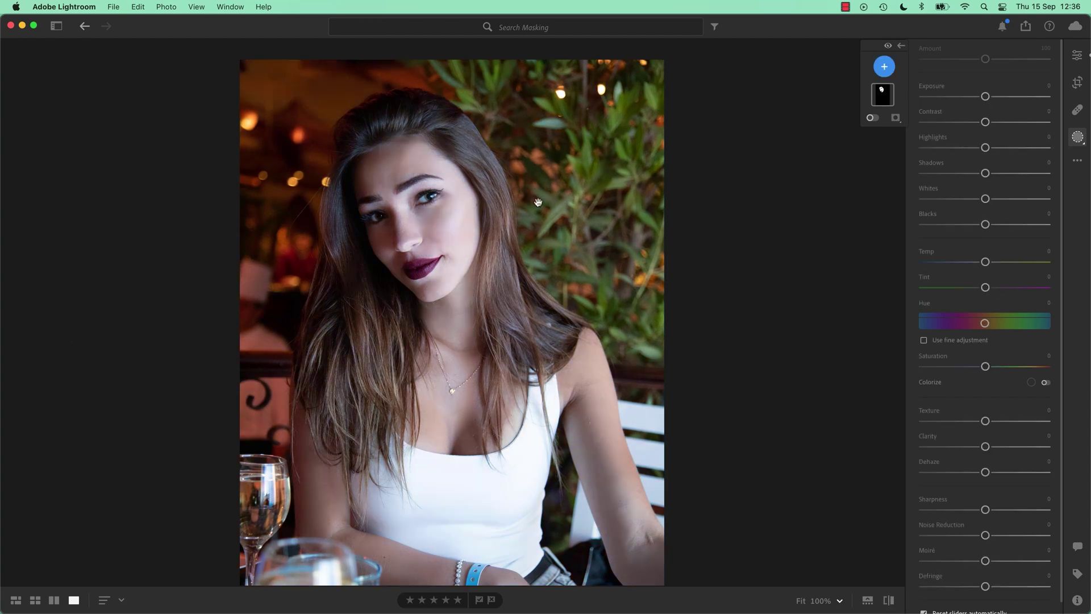
pyautogui.press('\\')
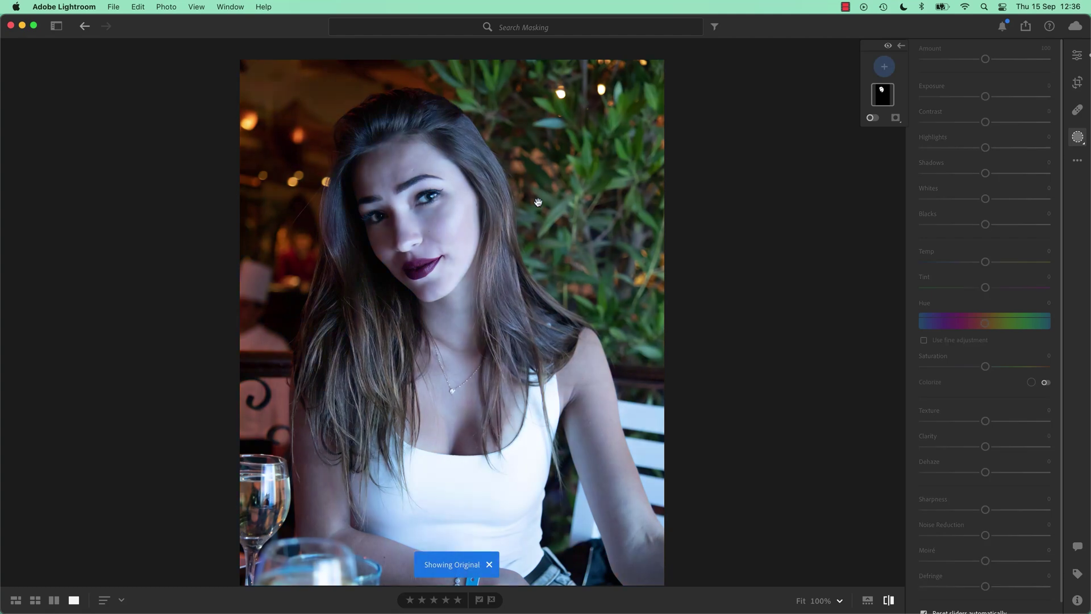
pyautogui.press('\\')
pyautogui.press('\\')
pyautogui.press('\\')
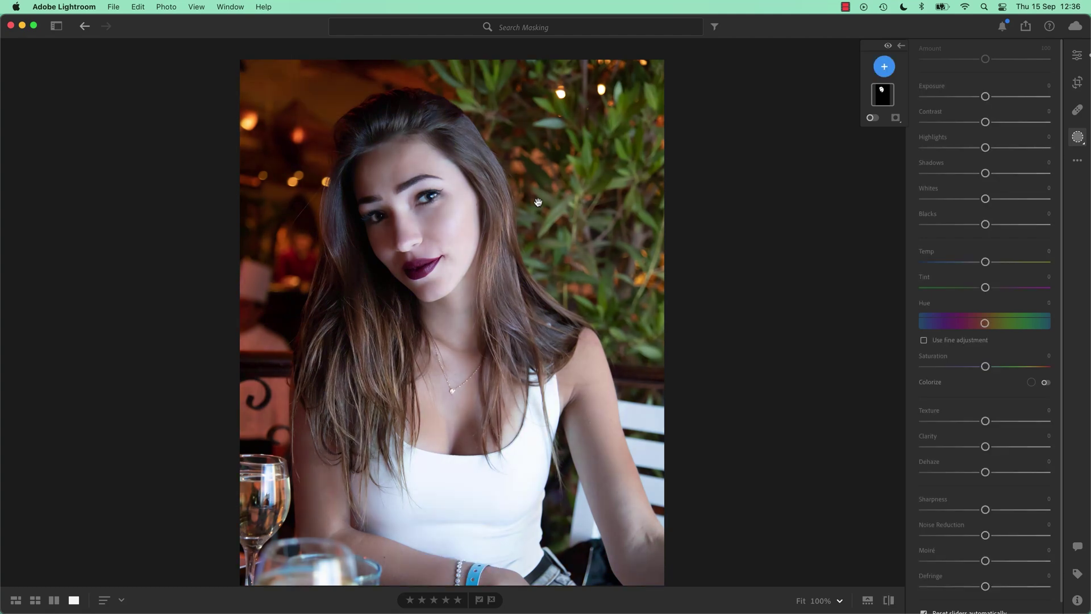
pyautogui.press('\\')
pyautogui.press('\\')
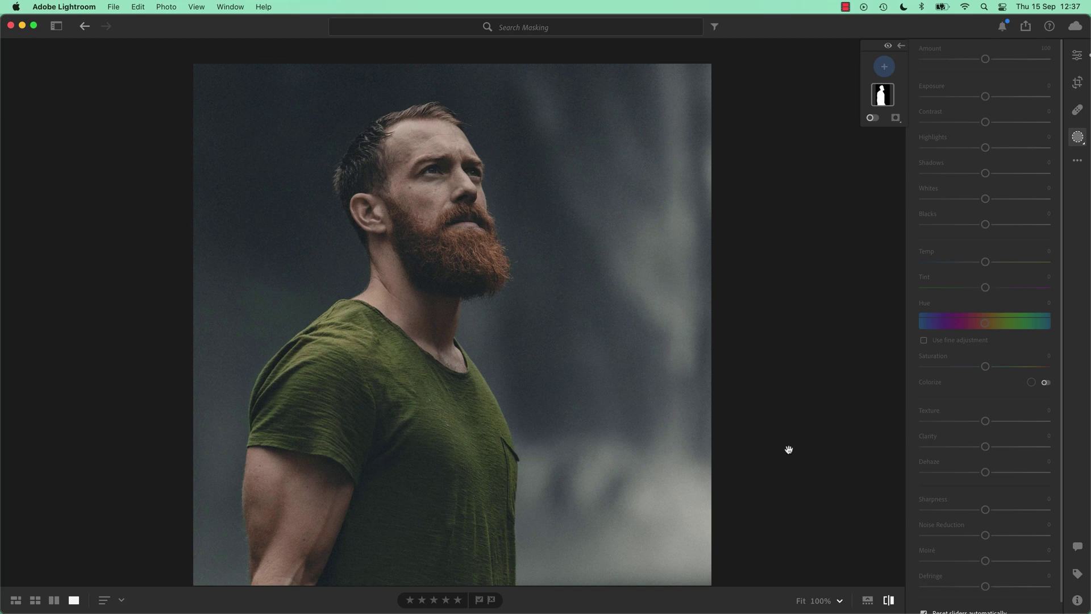
pyautogui.press('\\')
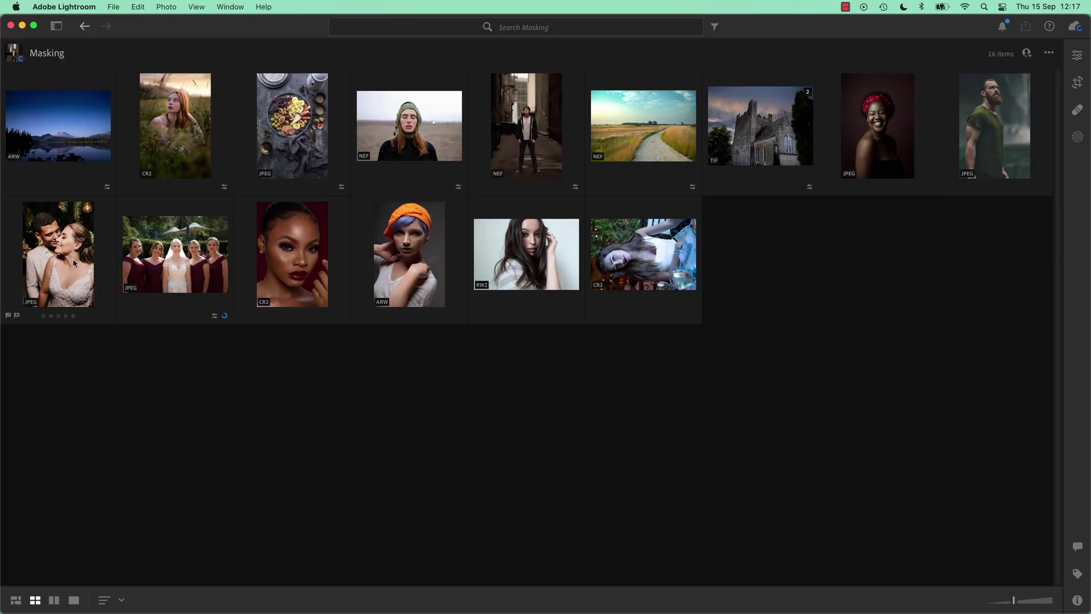
# Open the couple photo, start a People mask for Person 2 (the woman), and zoom in on the faces.
pyautogui.doubleClick(73, 258)
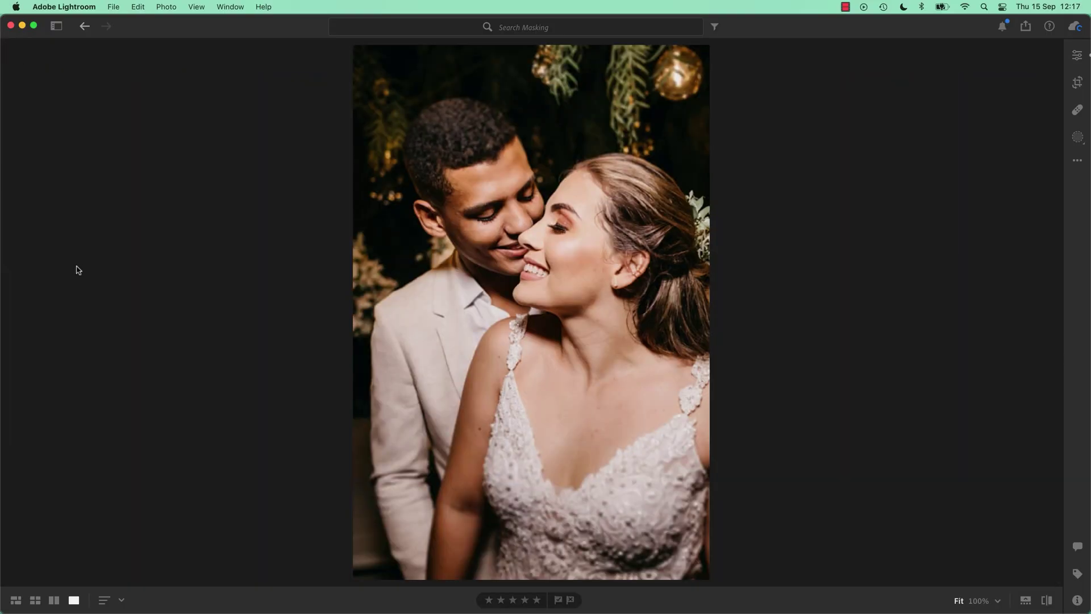
pyautogui.press('m')
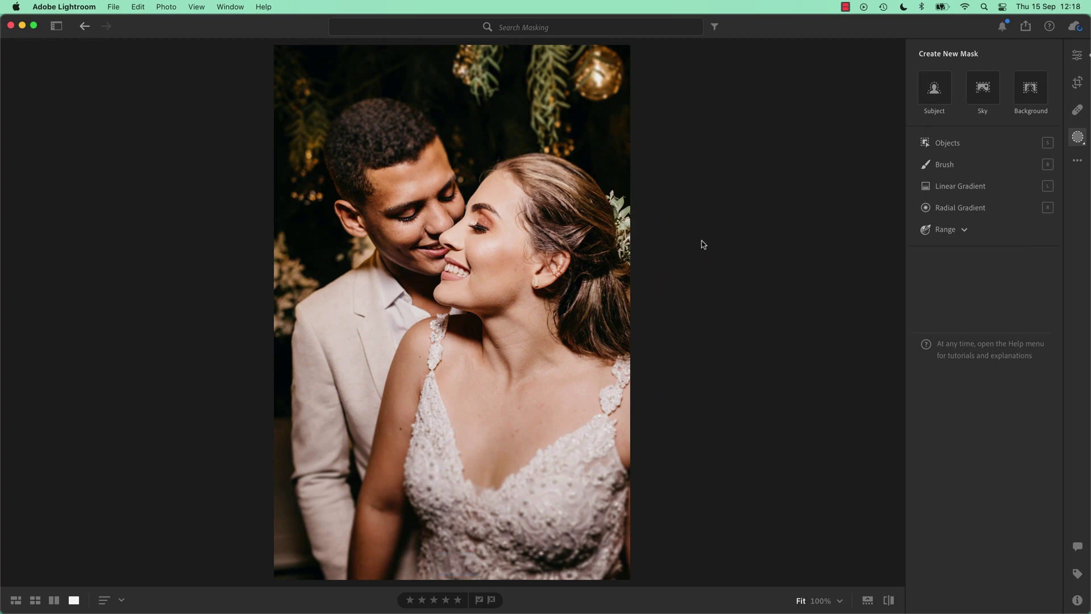
pyautogui.click(84, 5)
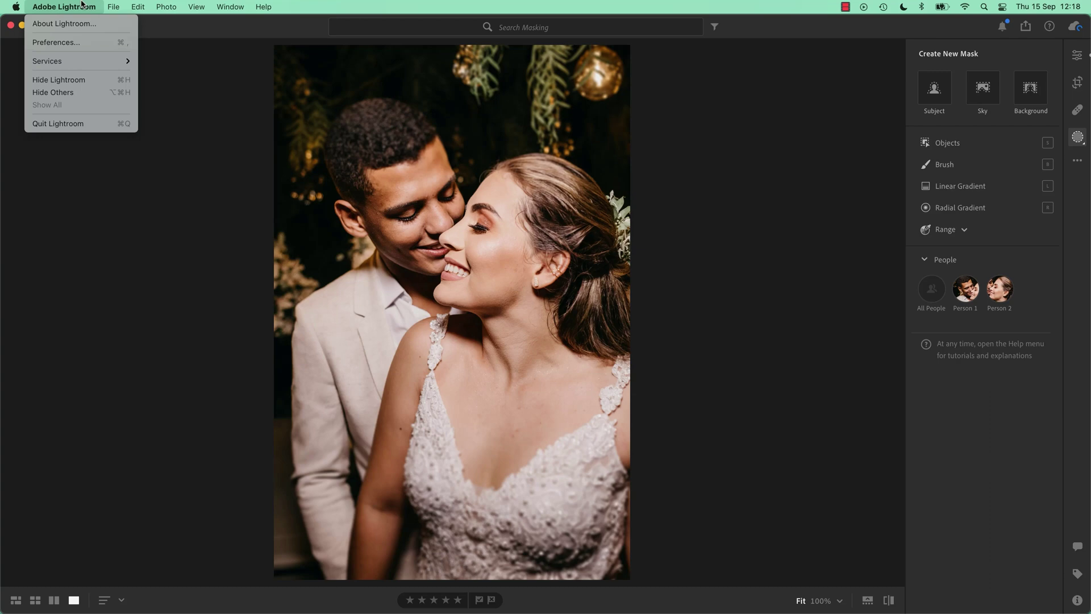
pyautogui.click(686, 197)
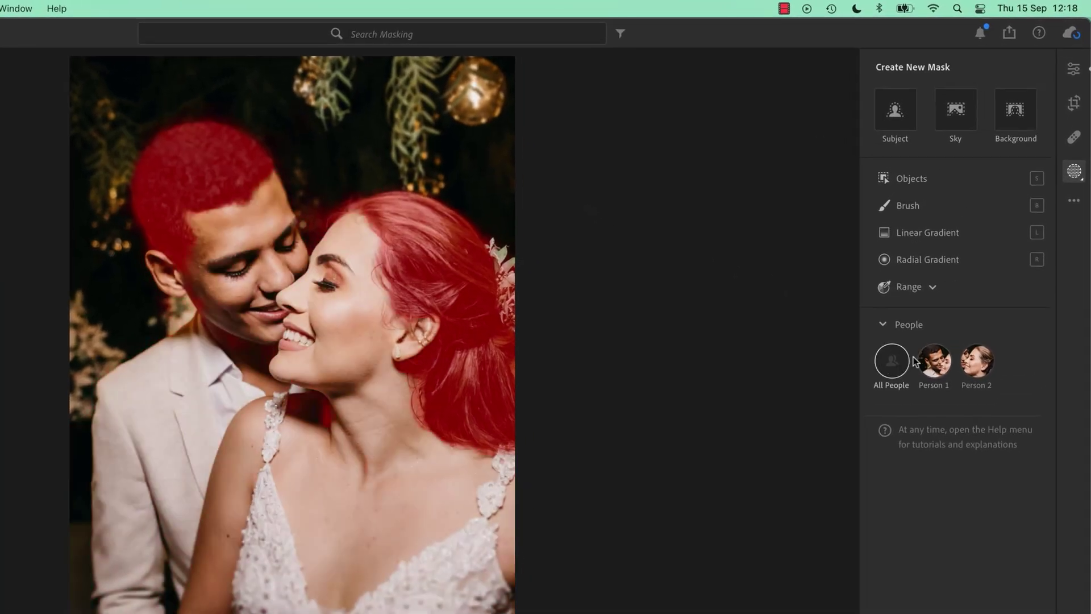
pyautogui.click(979, 362)
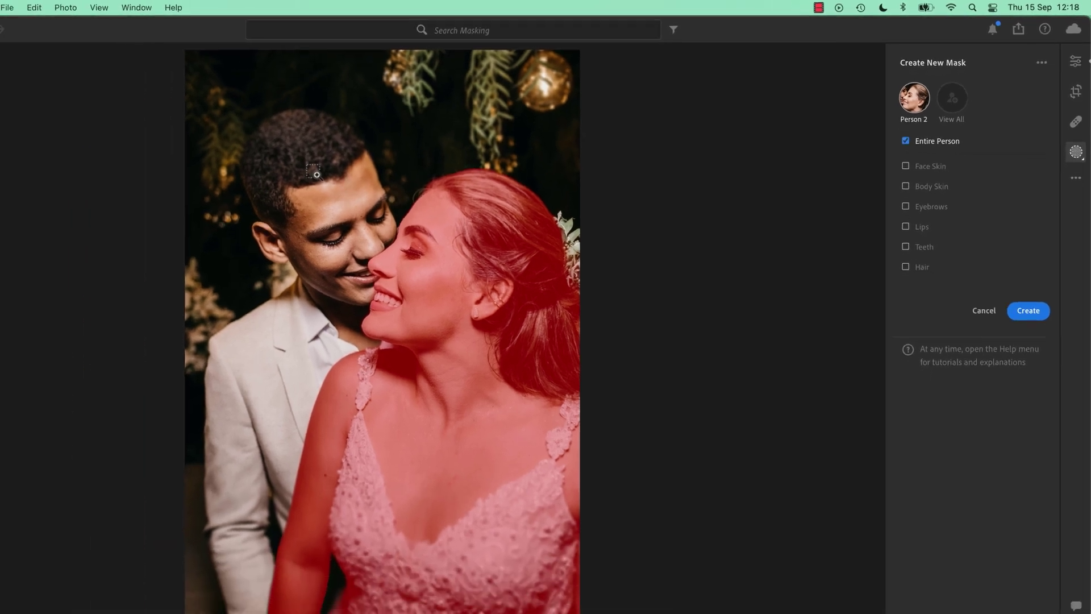
pyautogui.moveTo(214, 181); pyautogui.dragTo(639, 559)
pyautogui.moveTo(730, 447); pyautogui.dragTo(730, 448)
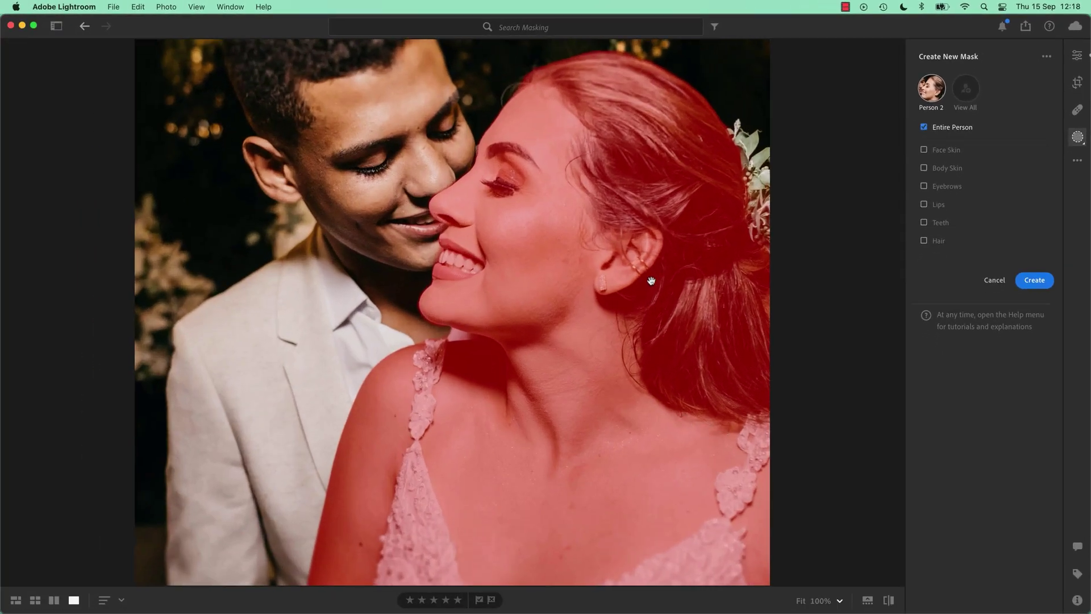
pyautogui.moveTo(656, 256); pyautogui.dragTo(622, 334)
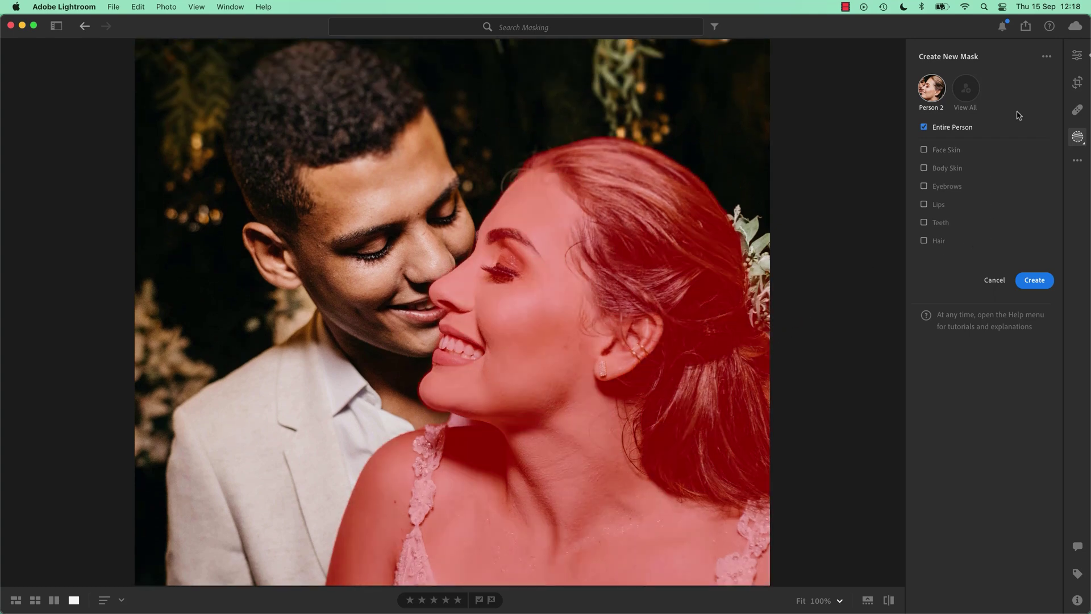
# Create Mask 1 covering only the woman's face skin.
pyautogui.click(924, 150)
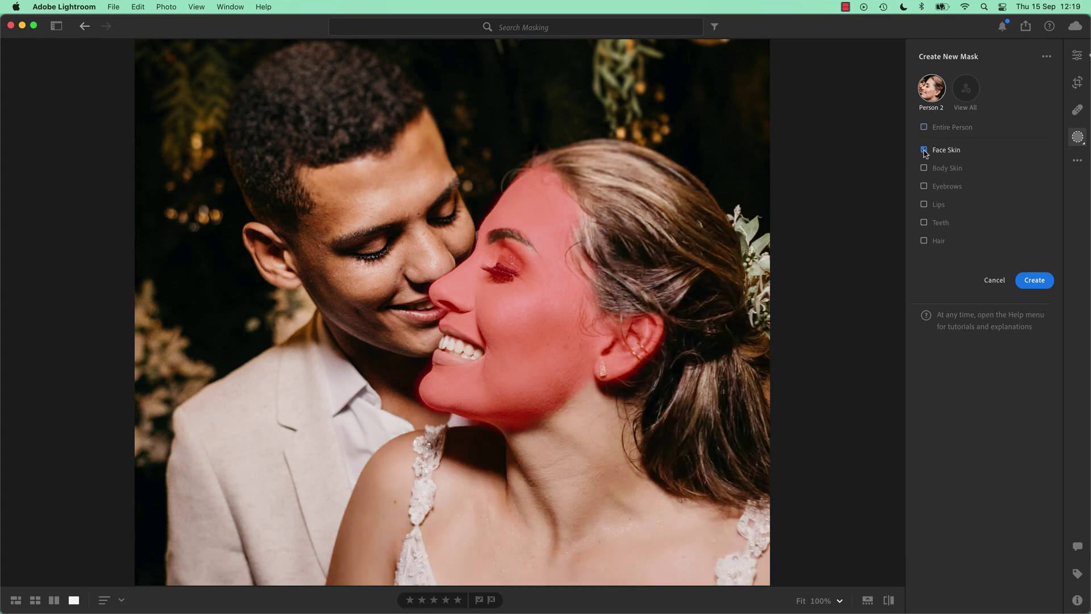
pyautogui.click(1034, 282)
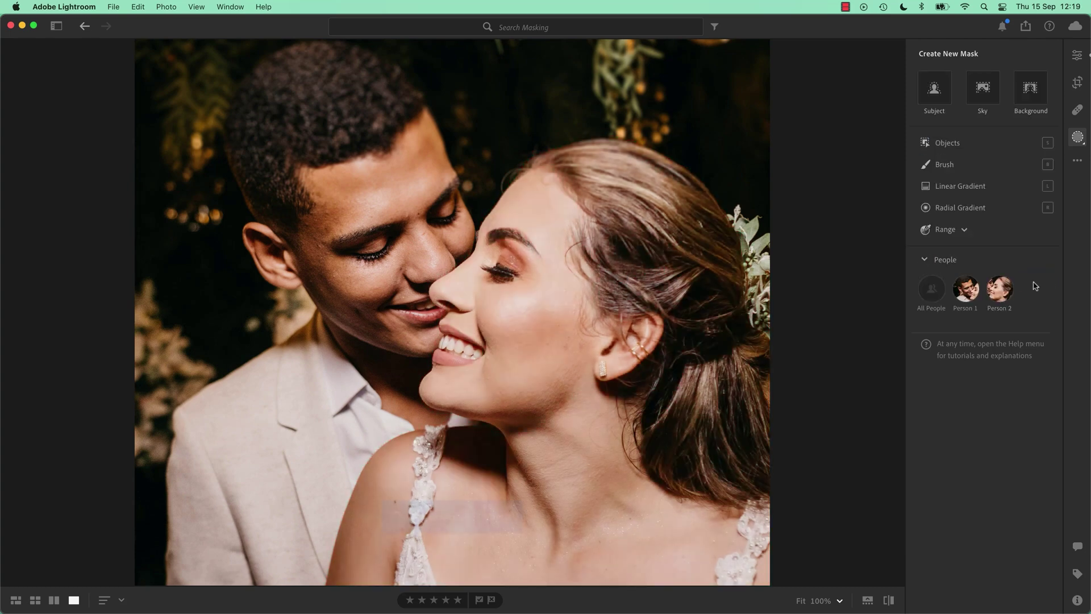
pyautogui.scroll(-3, 966, 274)
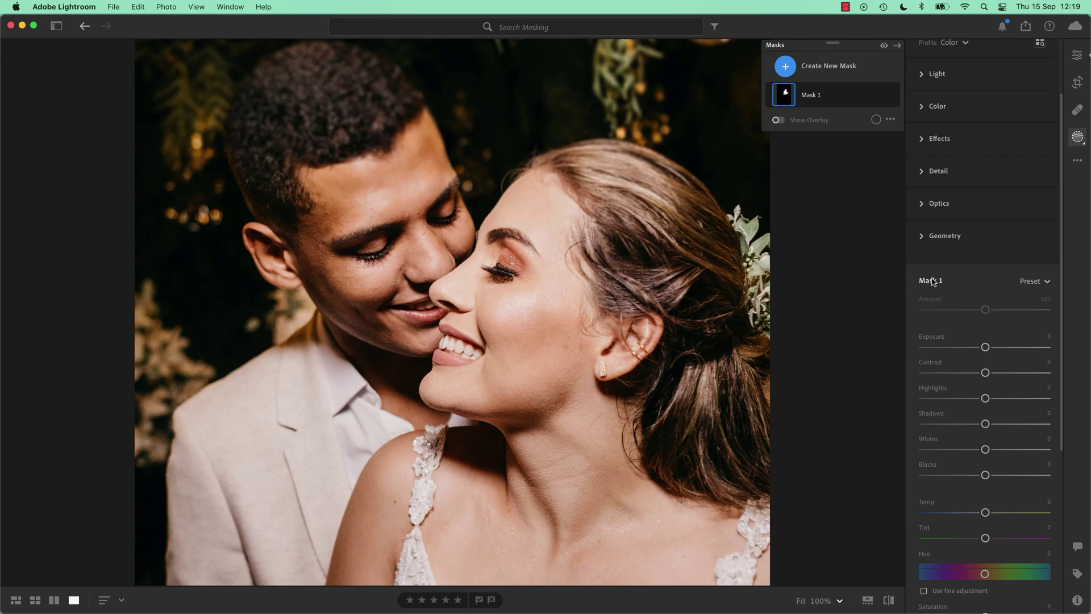
pyautogui.scroll(-1, 933, 285)
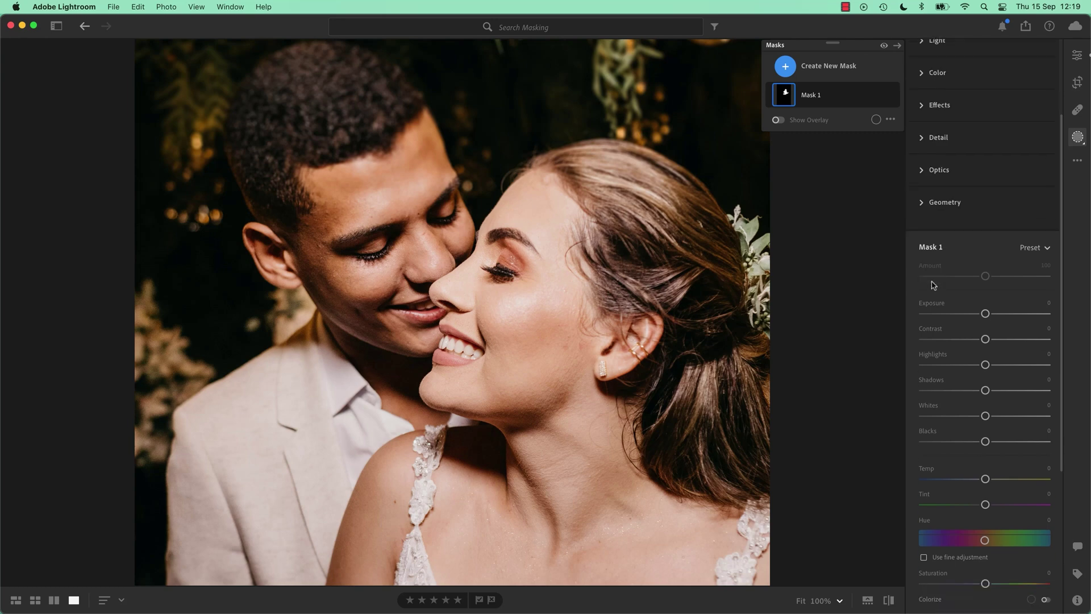
# Lower the face mask's Texture to around -63 to smooth her skin.
pyautogui.moveTo(576, 401)
pyautogui.scroll(-5, 997, 304)
pyautogui.scroll(-3, 994, 316)
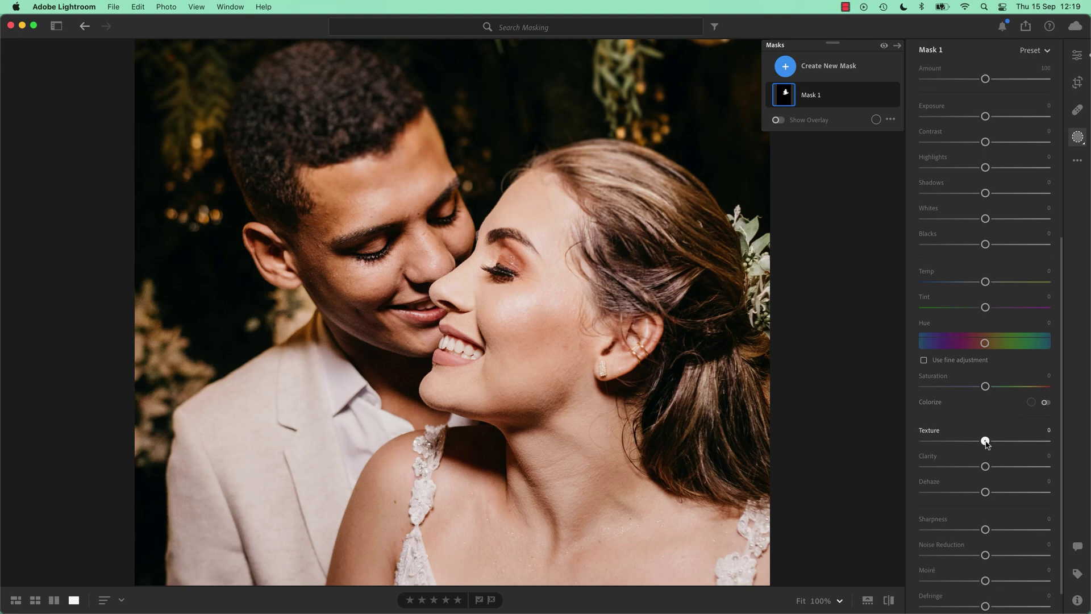
pyautogui.moveTo(985, 442); pyautogui.dragTo(920, 443)
pyautogui.moveTo(923, 443)
pyautogui.mouseDown()
pyautogui.moveTo(948, 442)
pyautogui.moveTo(933, 445)
pyautogui.mouseUp()
pyautogui.moveTo(934, 444)
pyautogui.mouseDown()
pyautogui.moveTo(978, 447)
pyautogui.moveTo(949, 445)
pyautogui.mouseUp()
# Set the face mask to Clarity -38 and Texture -59, with mask pins and tools hidden.
pyautogui.moveTo(986, 466); pyautogui.dragTo(973, 468)
pyautogui.moveTo(952, 446)
pyautogui.mouseDown()
pyautogui.moveTo(973, 468)
pyautogui.moveTo(946, 441)
pyautogui.mouseUp()
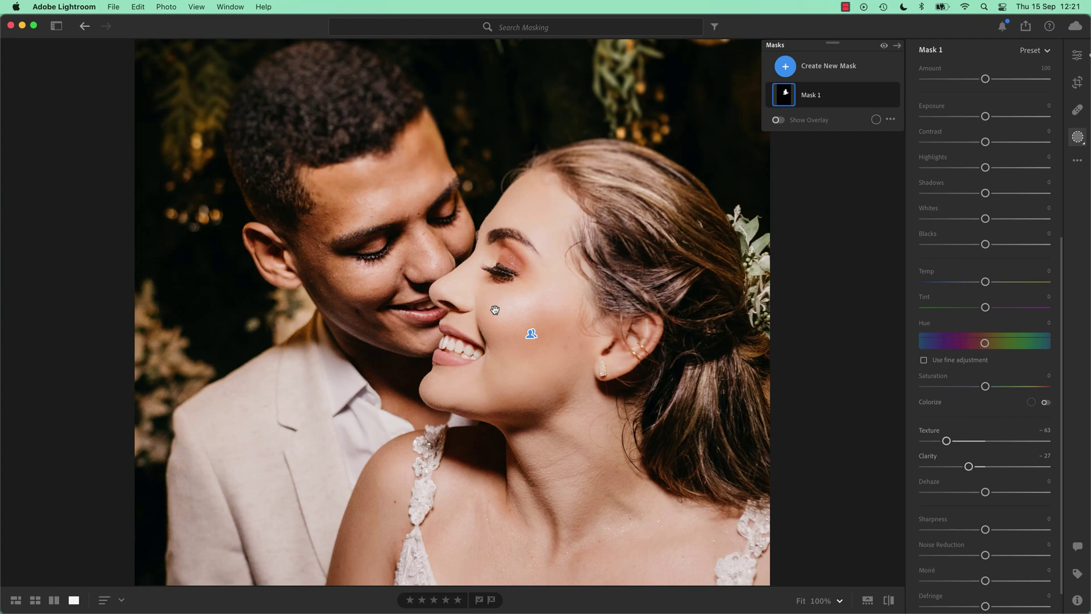
pyautogui.scroll(10, 495, 310)
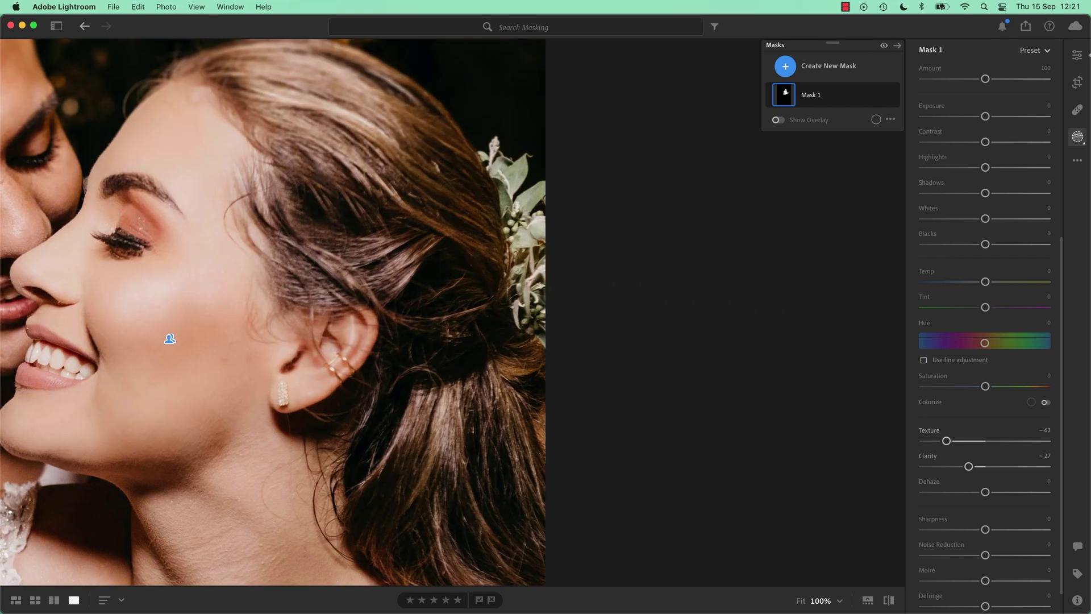
pyautogui.scroll(-10, 489, 319)
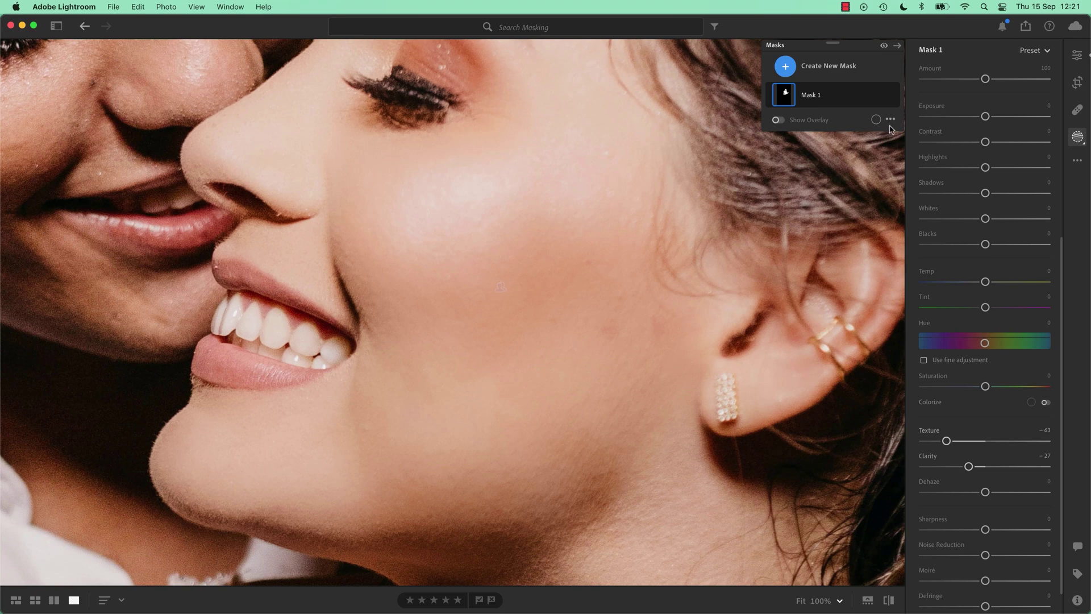
pyautogui.click(892, 120)
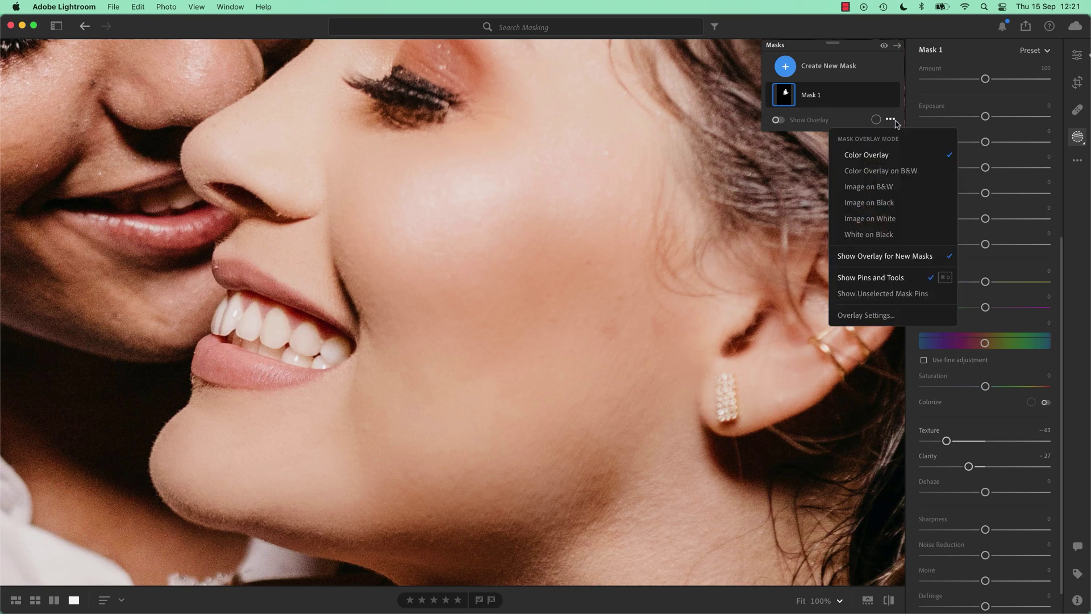
pyautogui.click(864, 278)
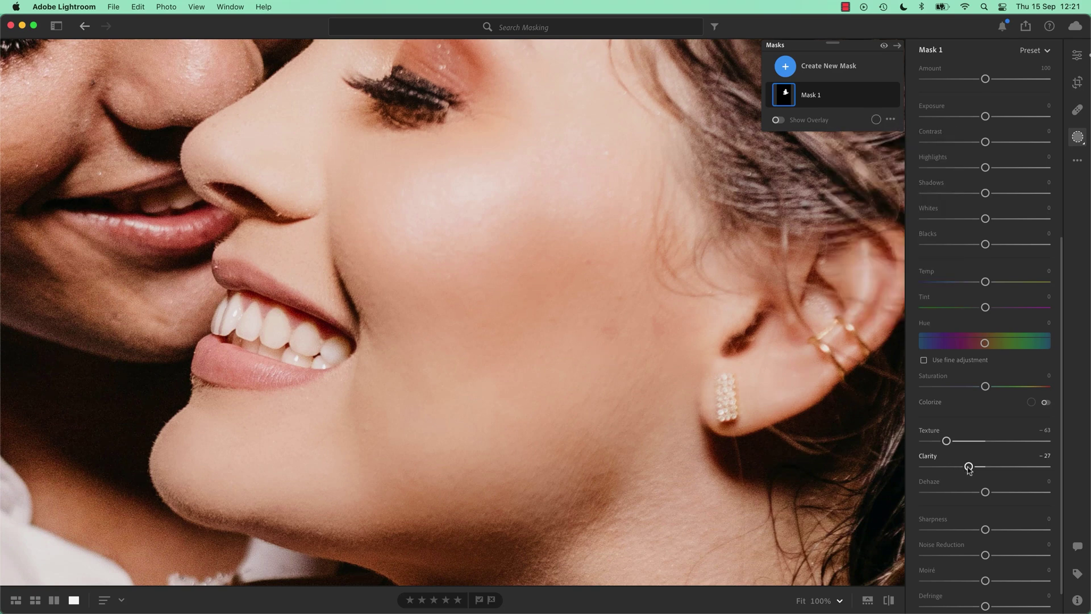
pyautogui.moveTo(970, 466); pyautogui.dragTo(951, 442)
# Compare the smoothed couple portrait with its original at full-photo view.
pyautogui.press('\\')
pyautogui.scroll(5, 932, 429)
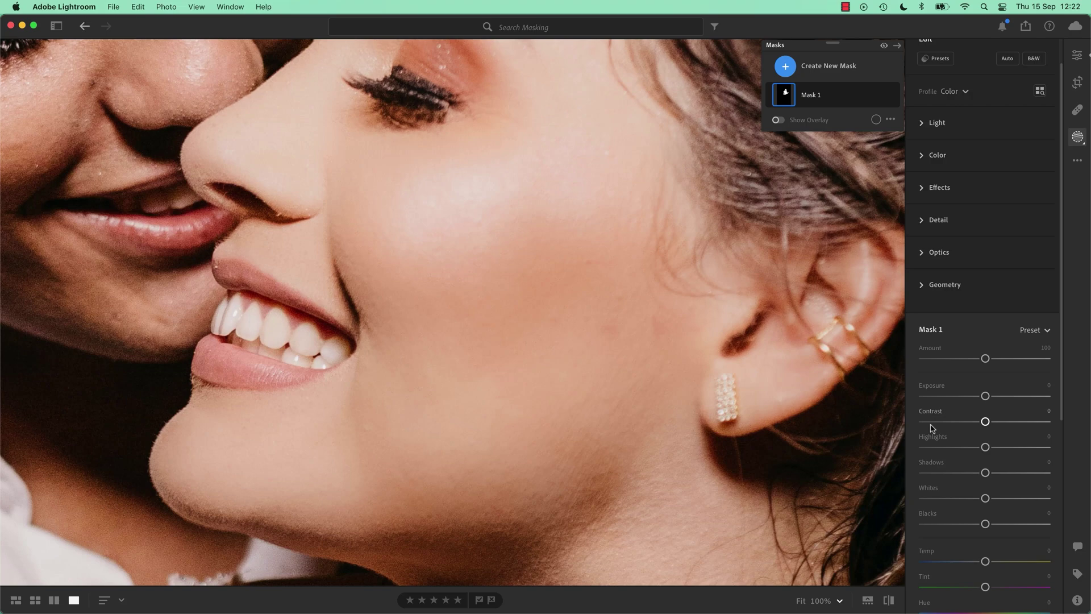
pyautogui.press('\\')
pyautogui.click(545, 350)
pyautogui.press('\\')
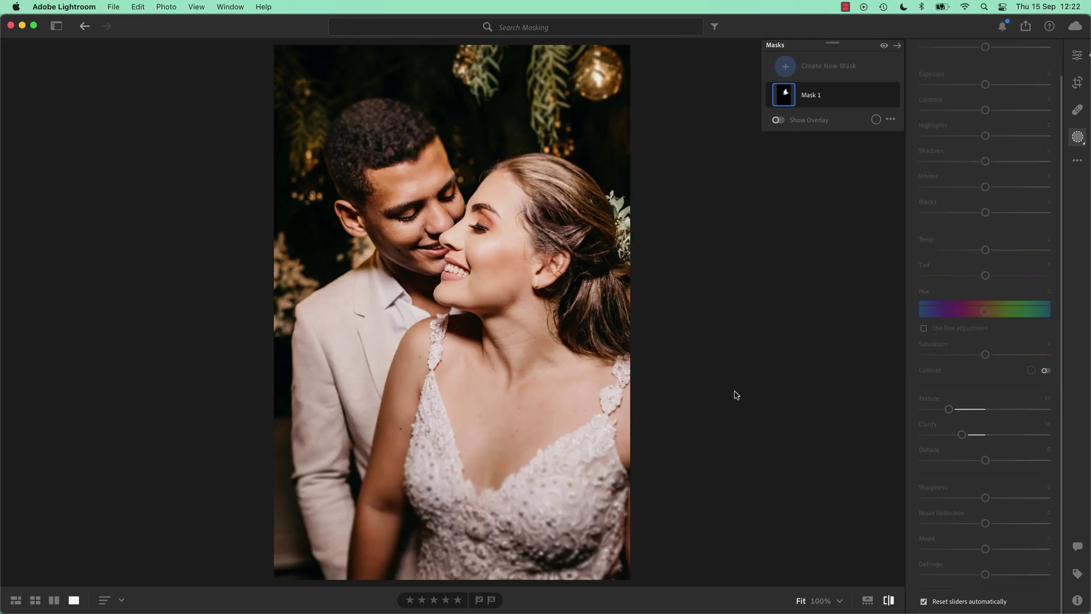
pyautogui.press('\\')
pyautogui.press('\\')
pyautogui.press('\\')
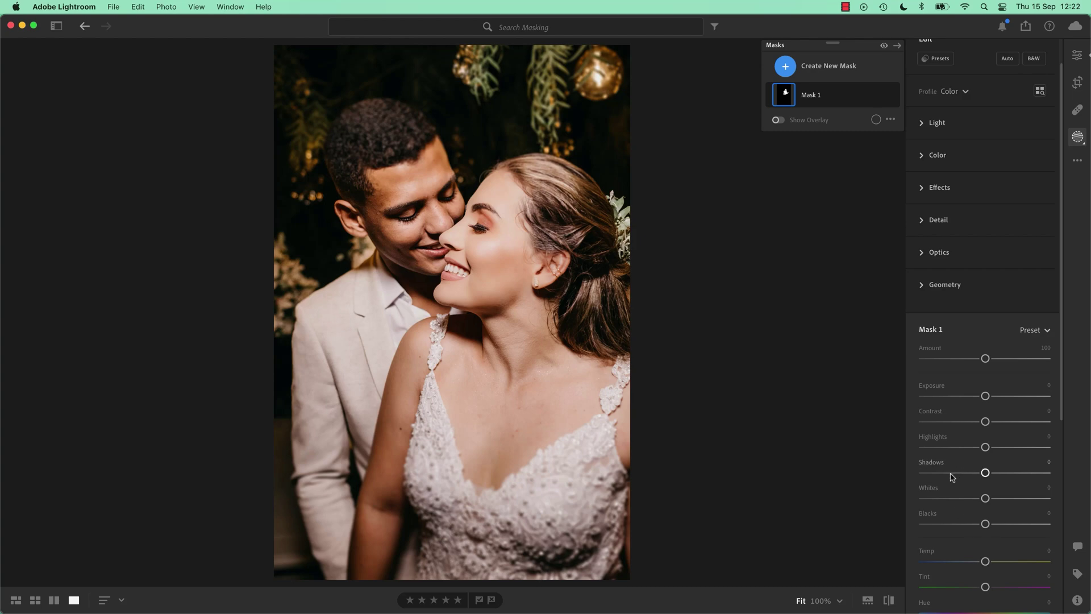
pyautogui.scroll(-3, 955, 477)
pyautogui.scroll(1, 960, 498)
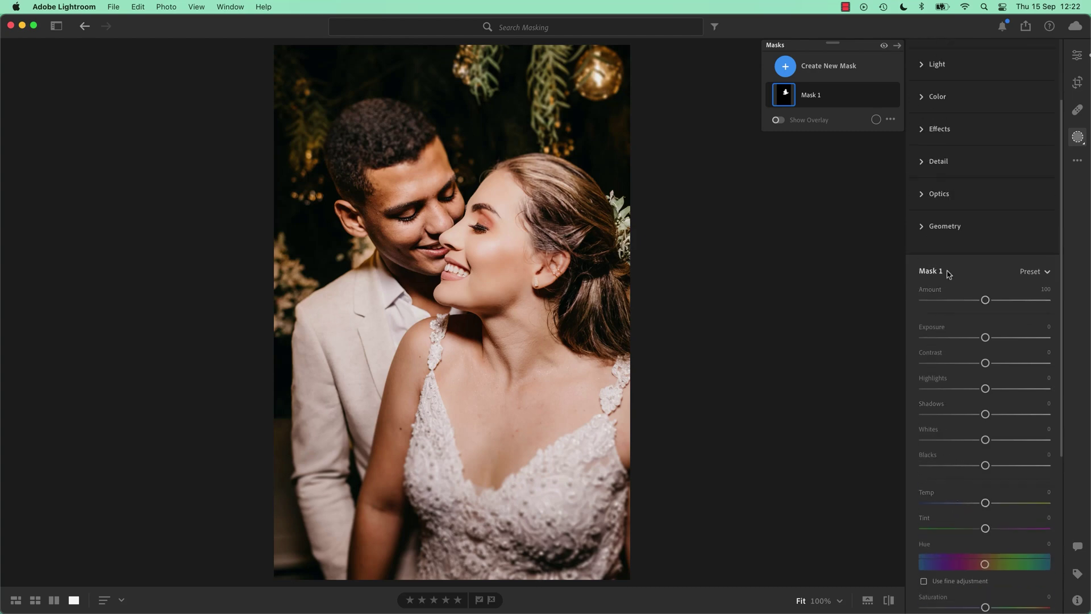
# Reduce the face mask's overall Amount to 58 and recheck against the original.
pyautogui.moveTo(986, 300); pyautogui.dragTo(964, 301)
pyautogui.press('\\')
pyautogui.scroll(-5, 961, 301)
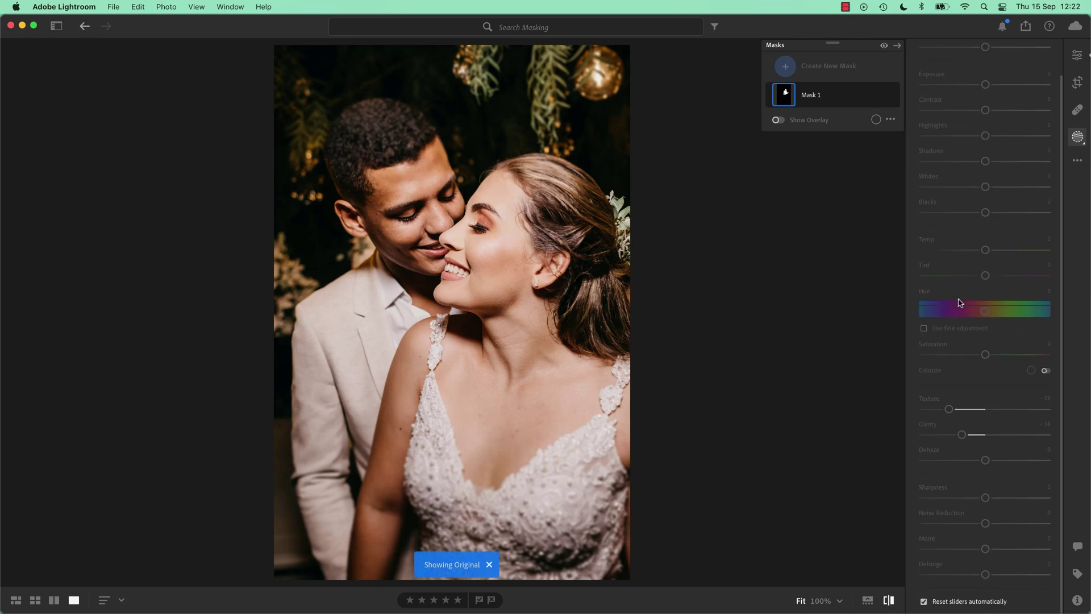
pyautogui.press('\\')
pyautogui.scroll(5, 961, 302)
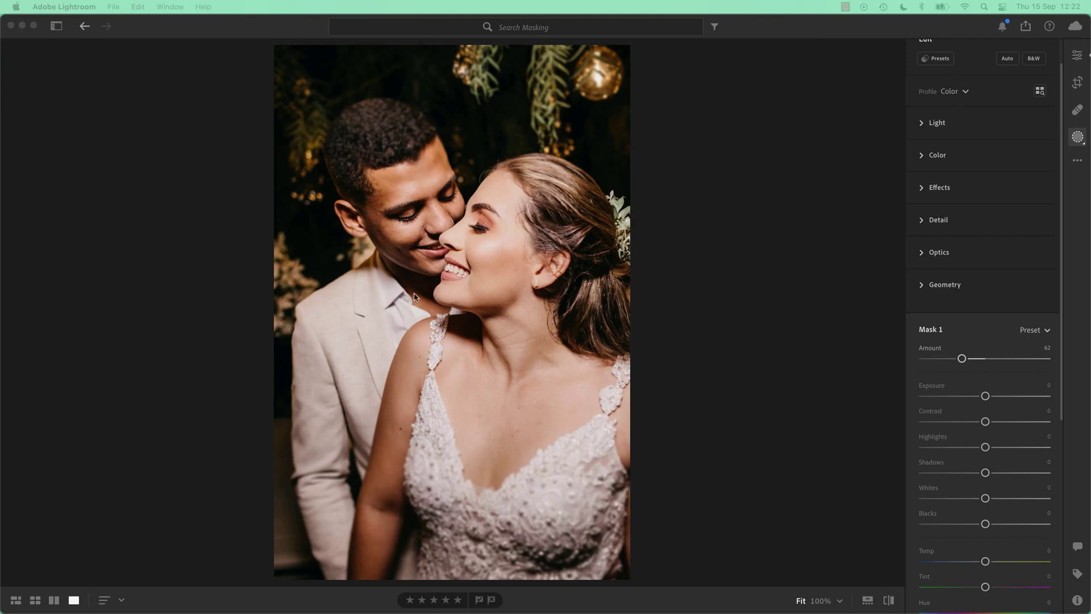
pyautogui.click(680, 314)
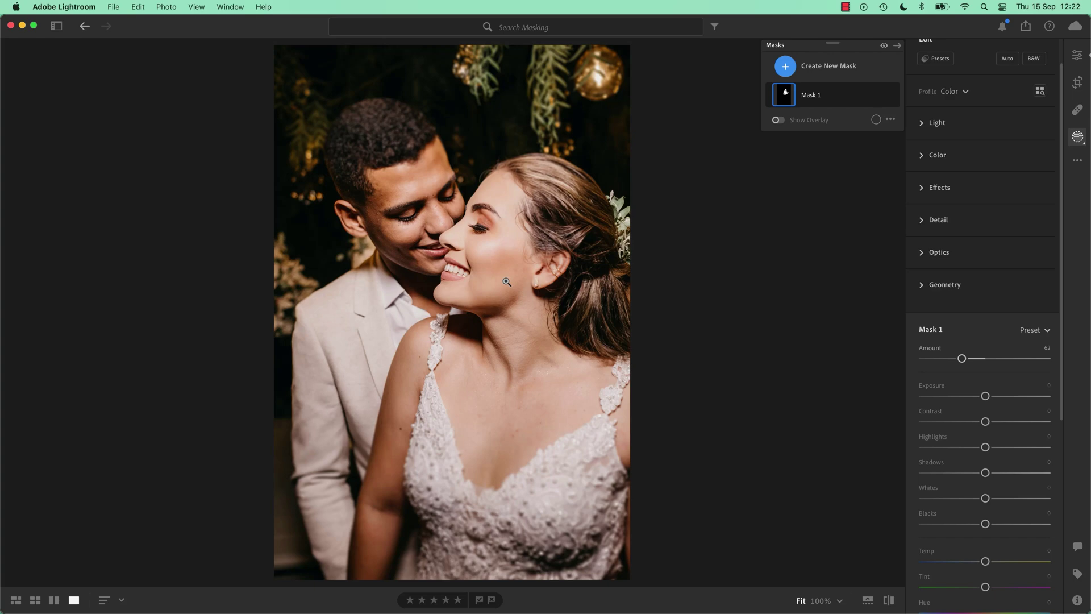
# Return to the grid, open the orange-hat portrait, and zoom in on her face.
pyautogui.press('g')
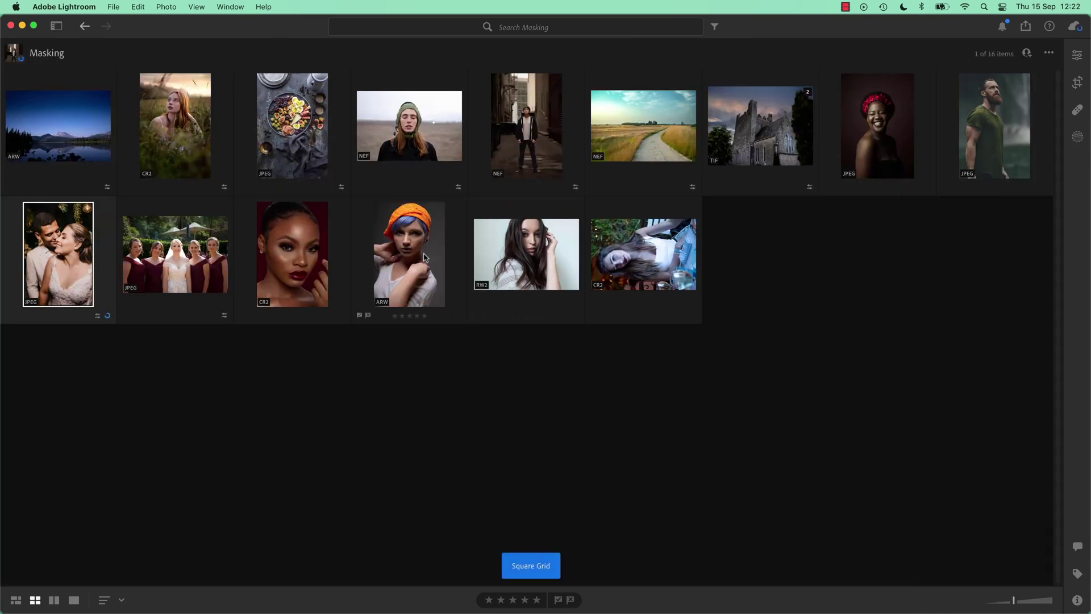
pyautogui.doubleClick(419, 257)
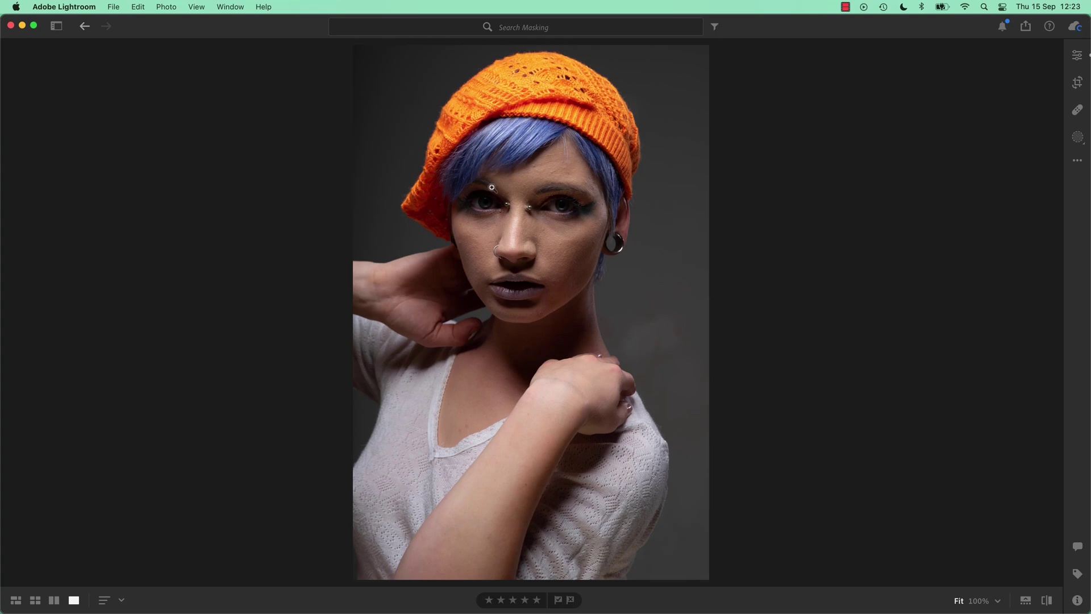
pyautogui.moveTo(377, 74); pyautogui.dragTo(690, 349)
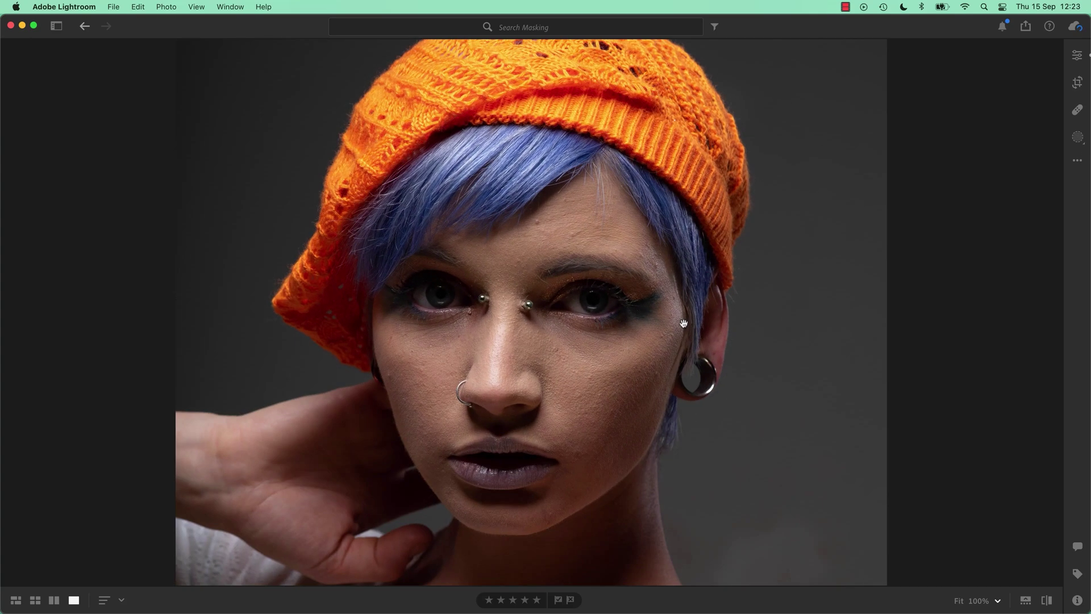
# Create Mask 1 on the detected person covering both Face Skin and Body Skin.
pyautogui.click(1078, 140)
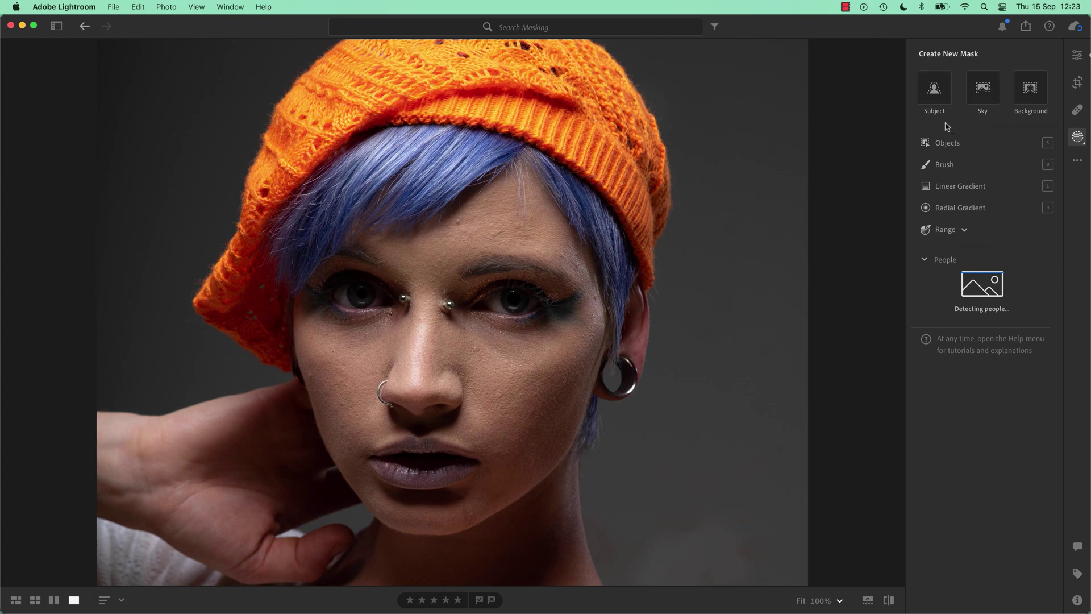
pyautogui.moveTo(953, 264)
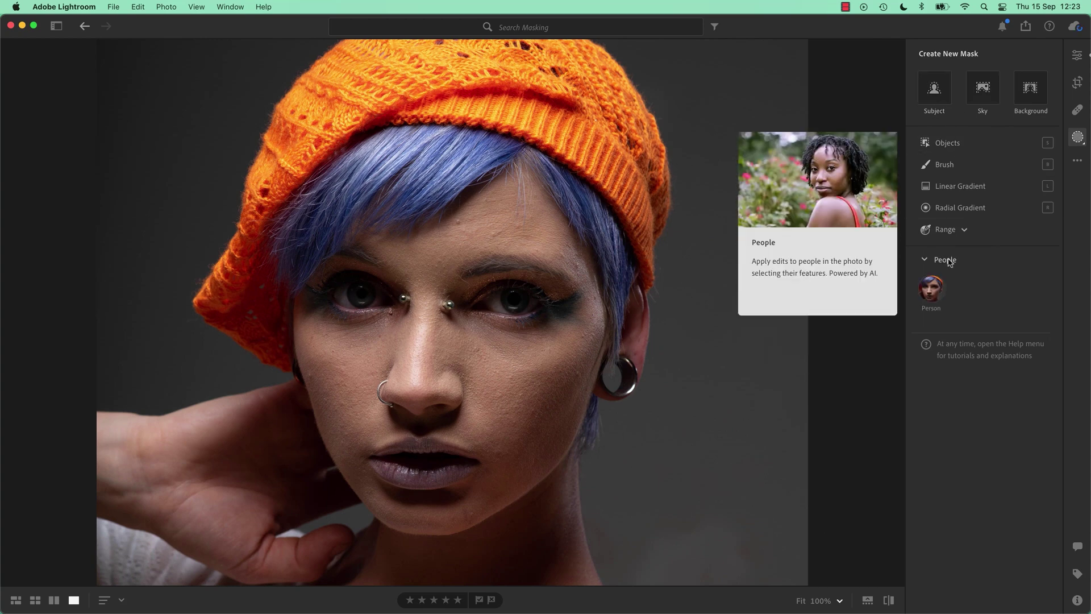
pyautogui.click(933, 290)
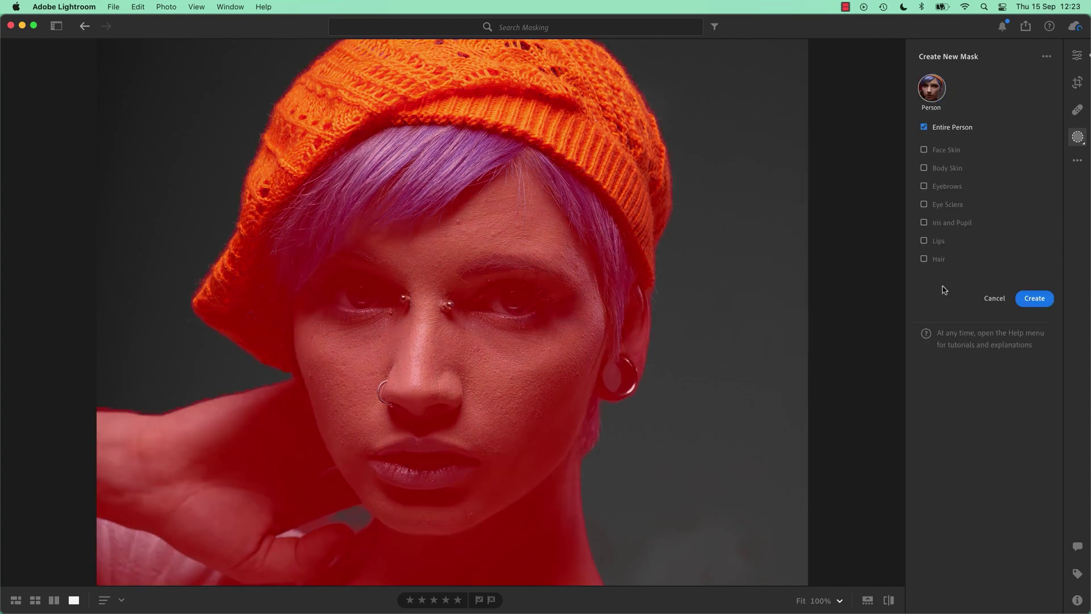
pyautogui.click(924, 151)
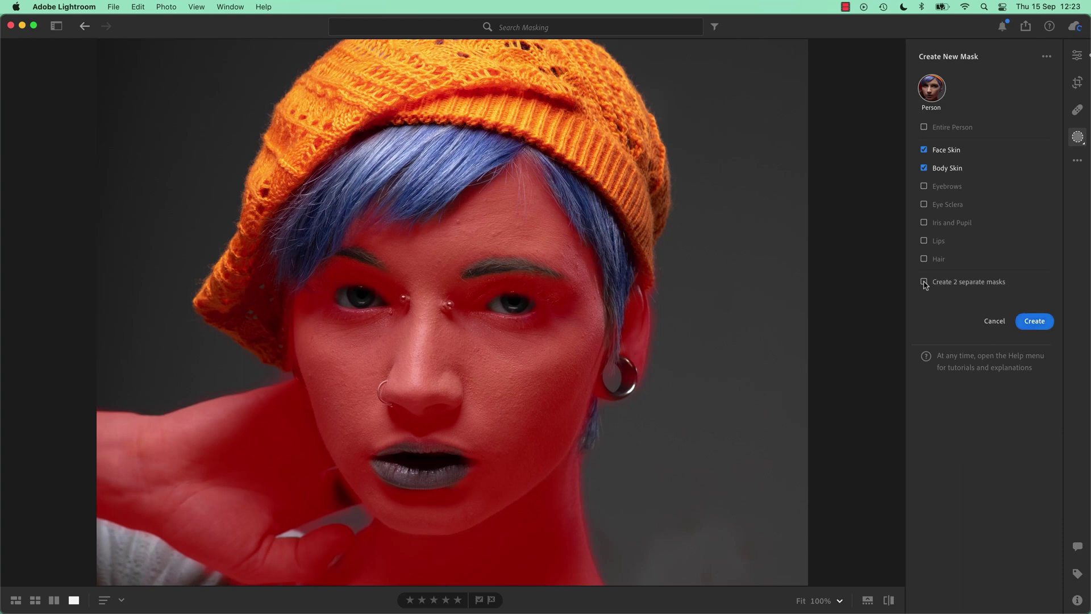
pyautogui.click(1034, 320)
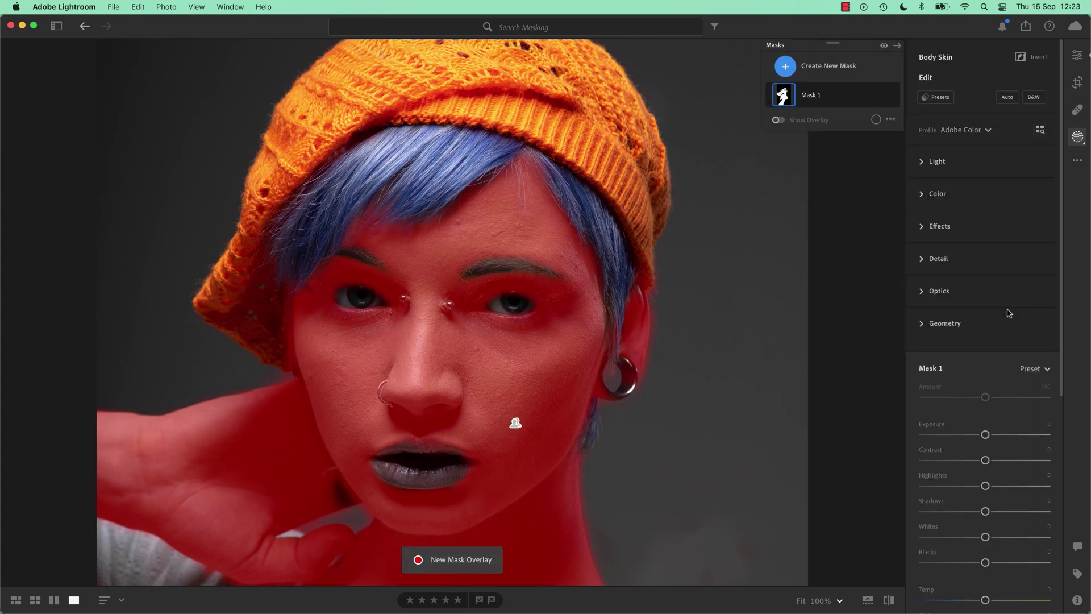
# Smooth the masked skin with Texture around -61 and Clarity -29, checking against the original.
pyautogui.scroll(-2, 1008, 313)
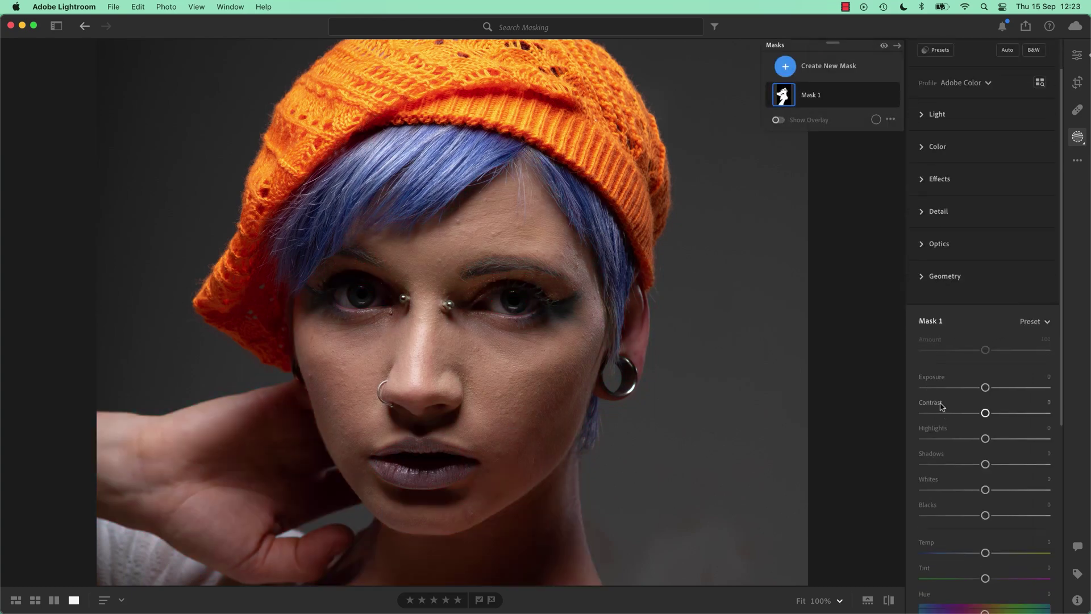
pyautogui.scroll(-10, 938, 364)
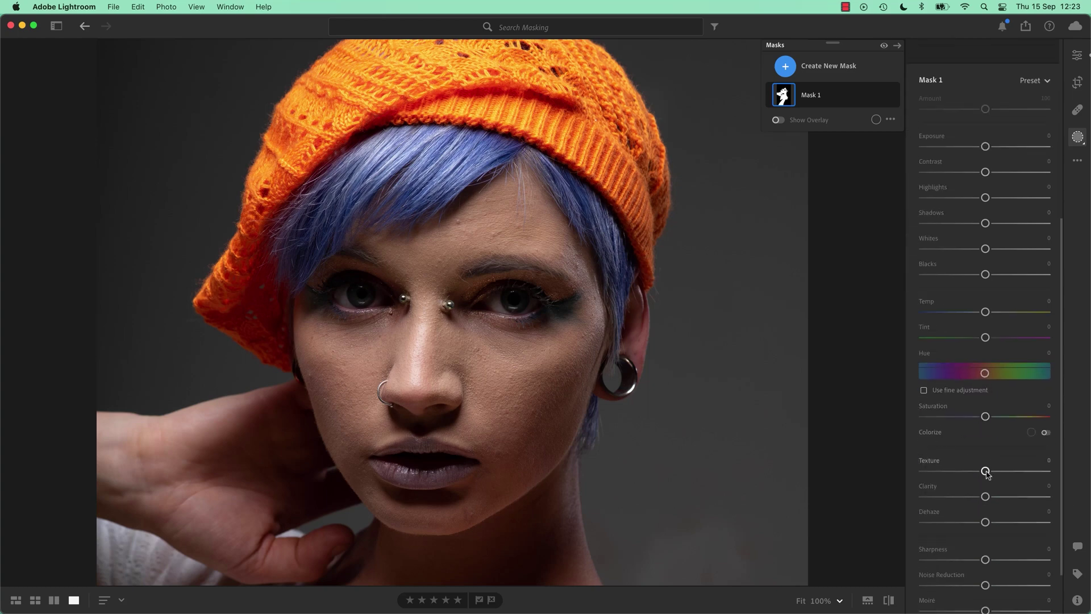
pyautogui.moveTo(985, 471); pyautogui.dragTo(973, 501)
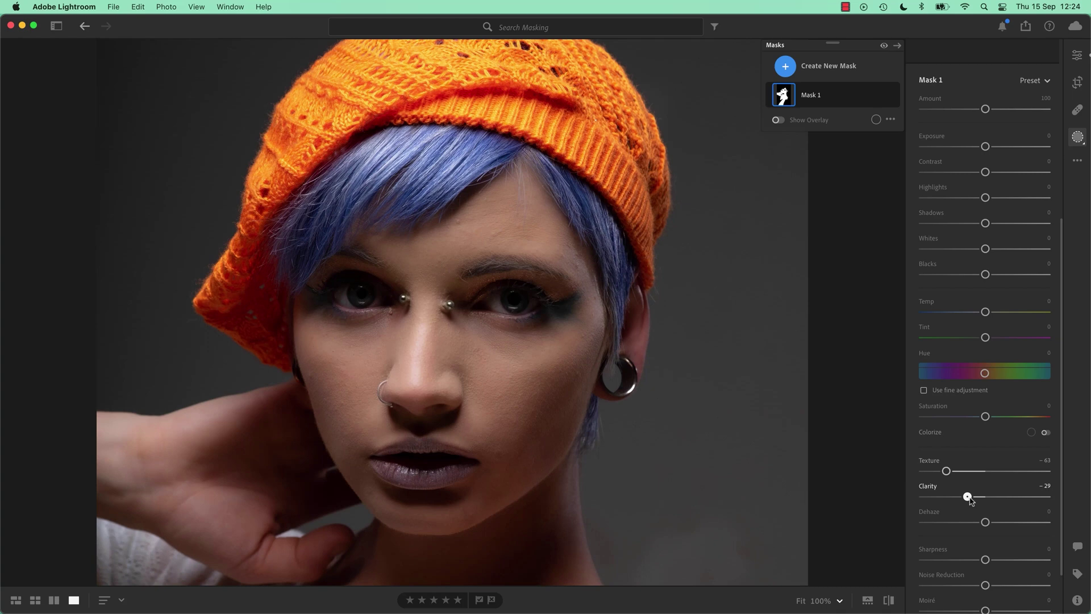
pyautogui.scroll(-2, 973, 500)
pyautogui.press('\\')
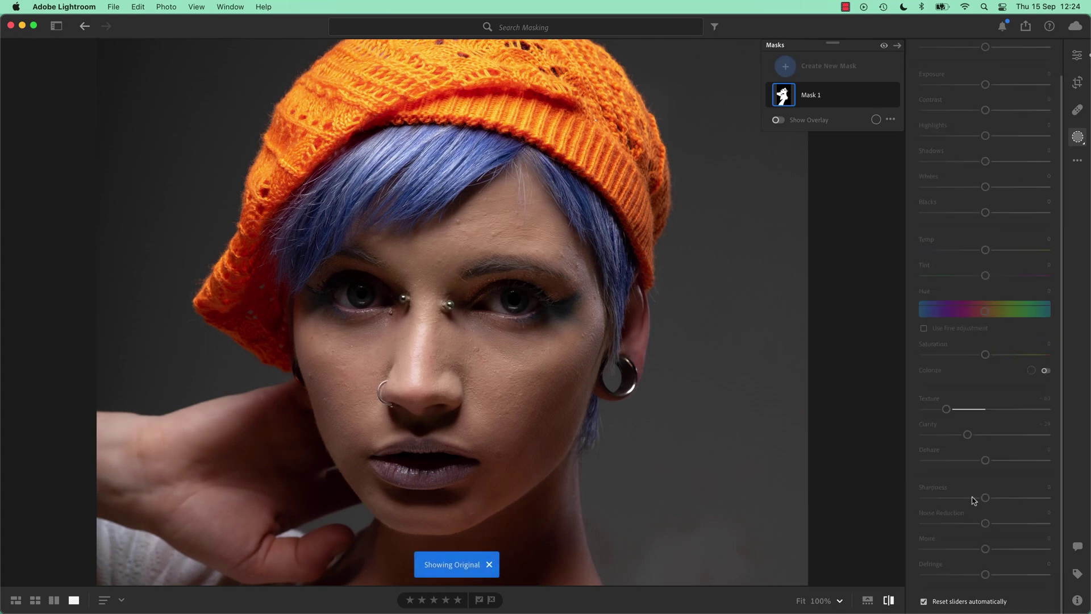
pyautogui.press('\\')
pyautogui.press('\\')
pyautogui.press('\\')
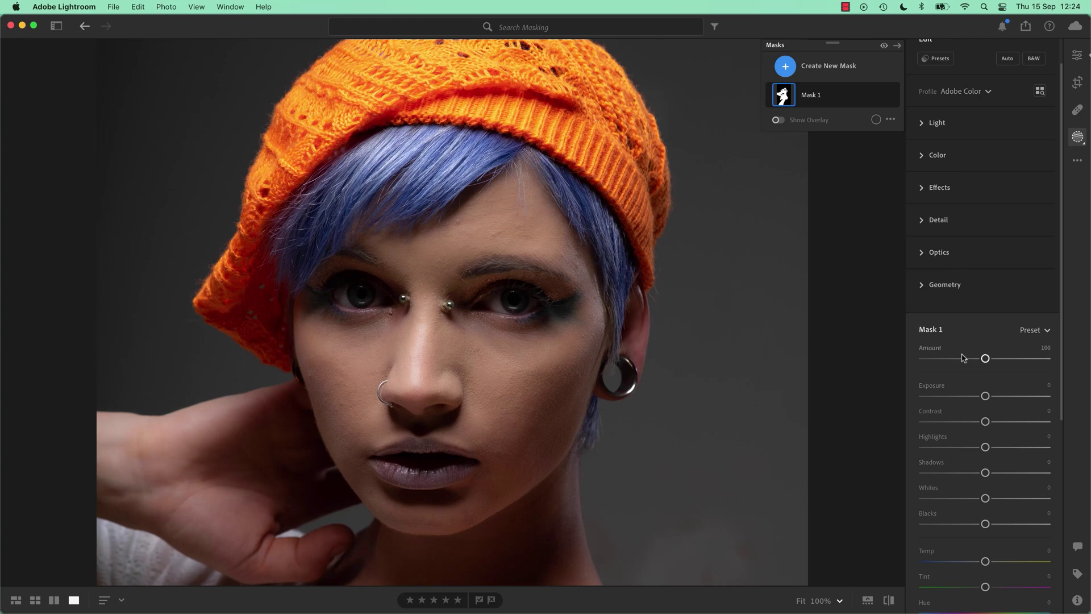
# Cool the masked skin slightly to Temp -7 and compare before/after.
pyautogui.scroll(-2, 932, 458)
pyautogui.scroll(-2, 932, 457)
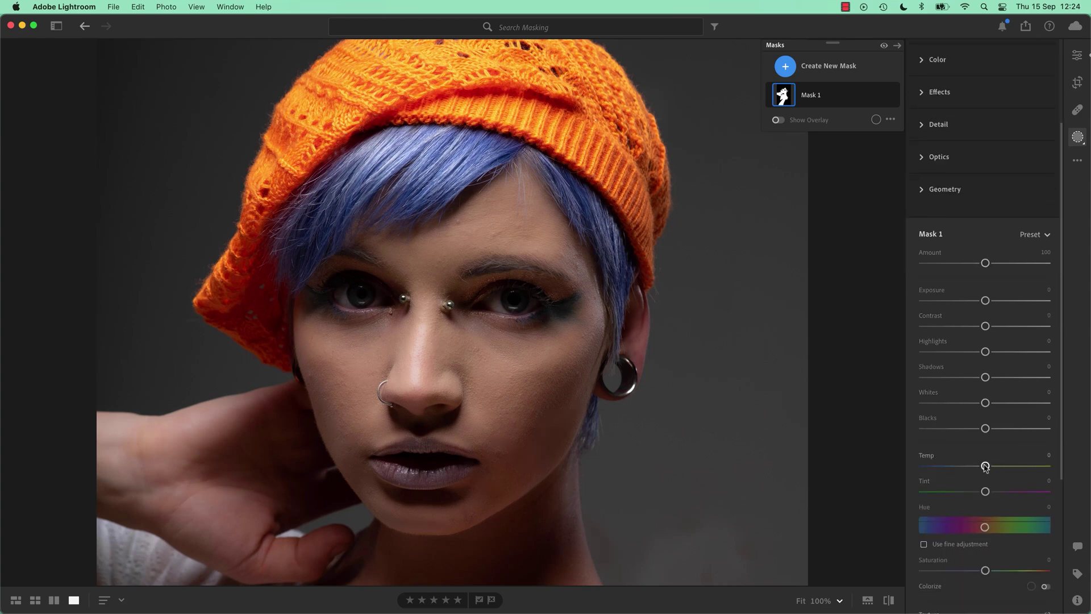
pyautogui.moveTo(986, 467); pyautogui.dragTo(983, 467)
pyautogui.press('\\')
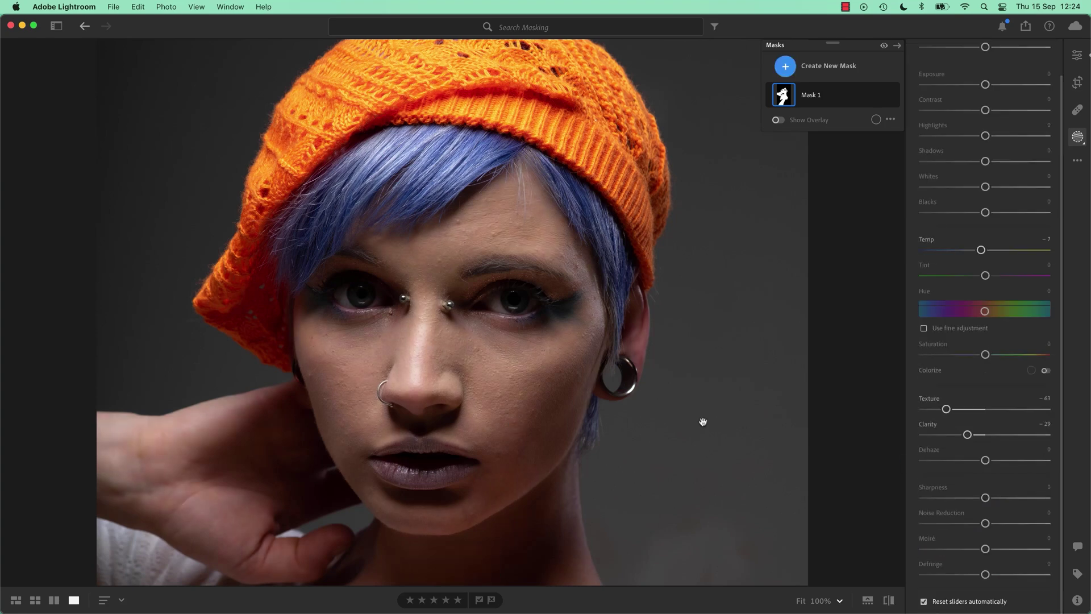
pyautogui.press('\\')
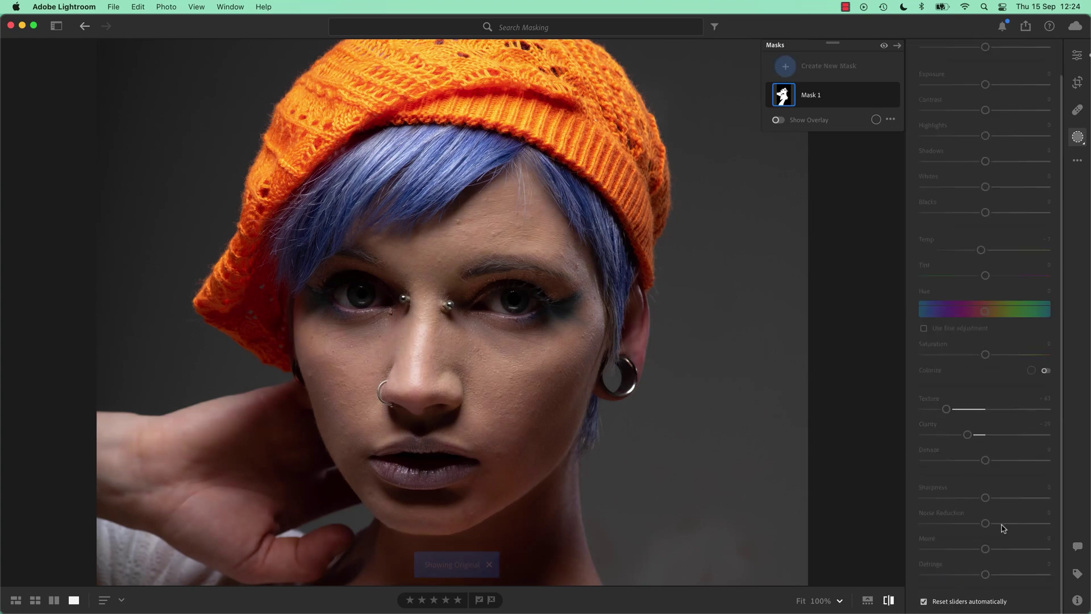
pyautogui.scroll(5, 1003, 528)
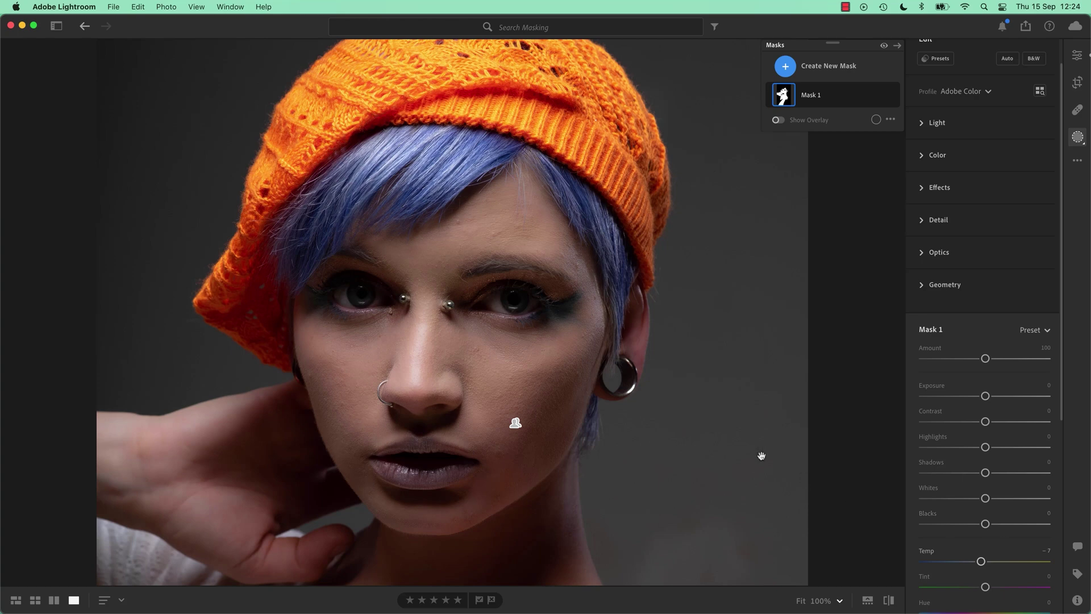
# Open the sideways restaurant portrait and rotate it right so it stands upright.
pyautogui.press('g')
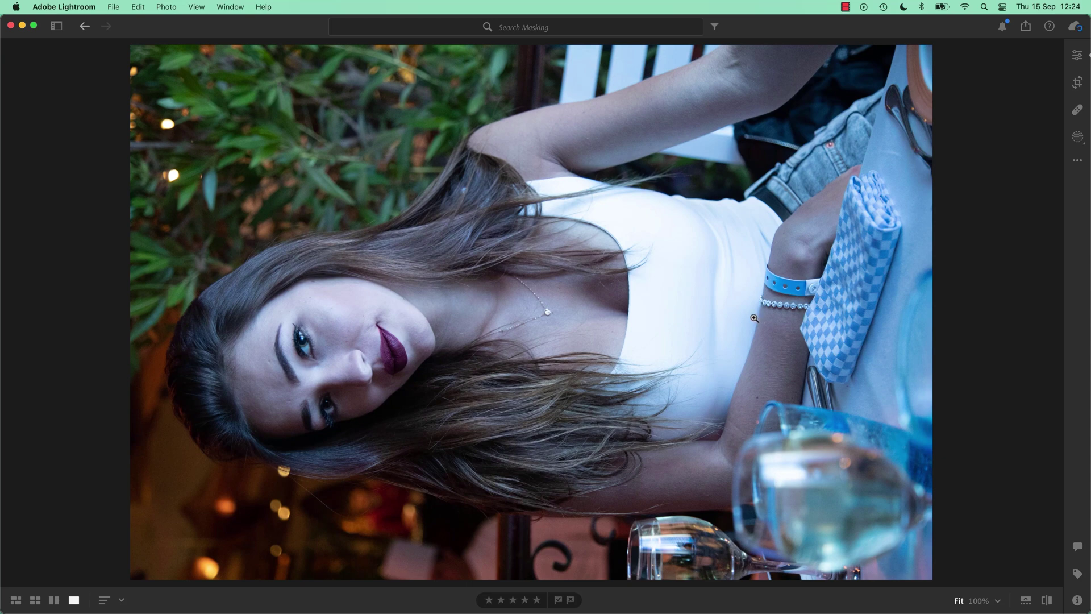
pyautogui.press('c')
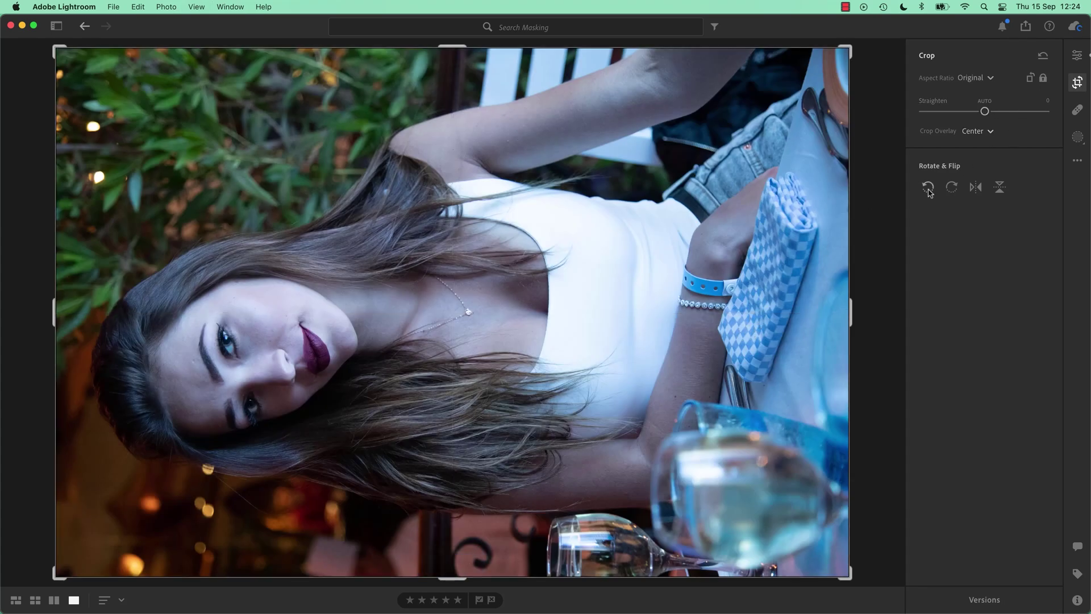
pyautogui.click(952, 189)
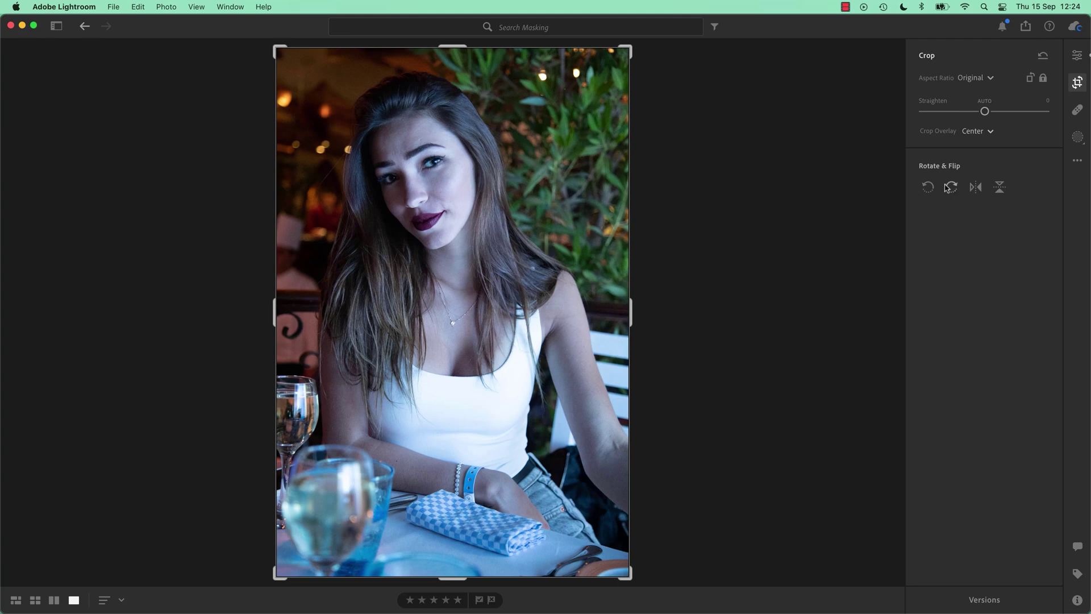
pyautogui.press('e')
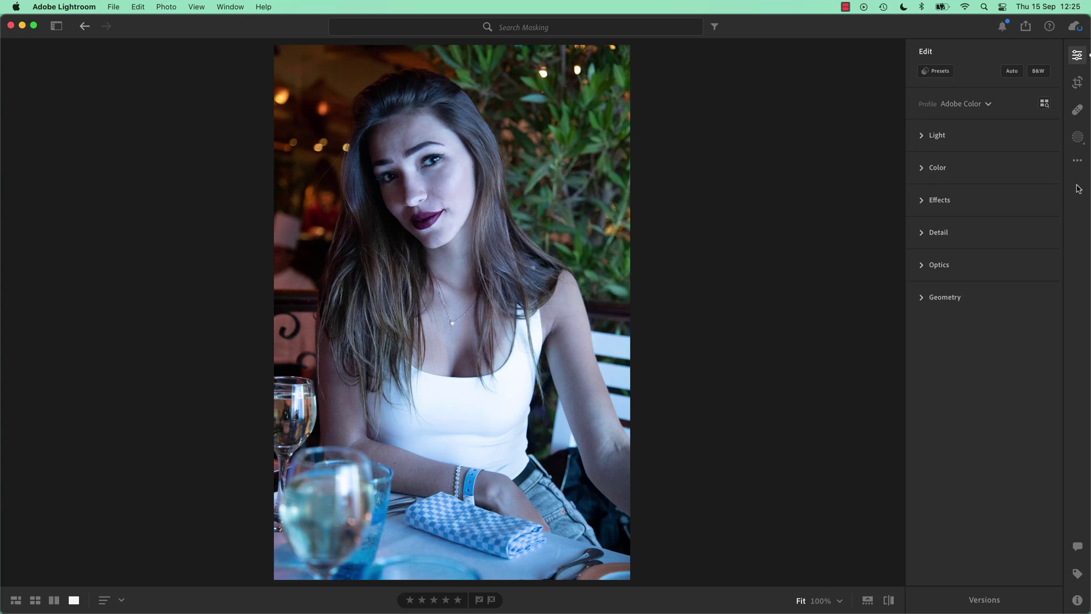
pyautogui.press('m')
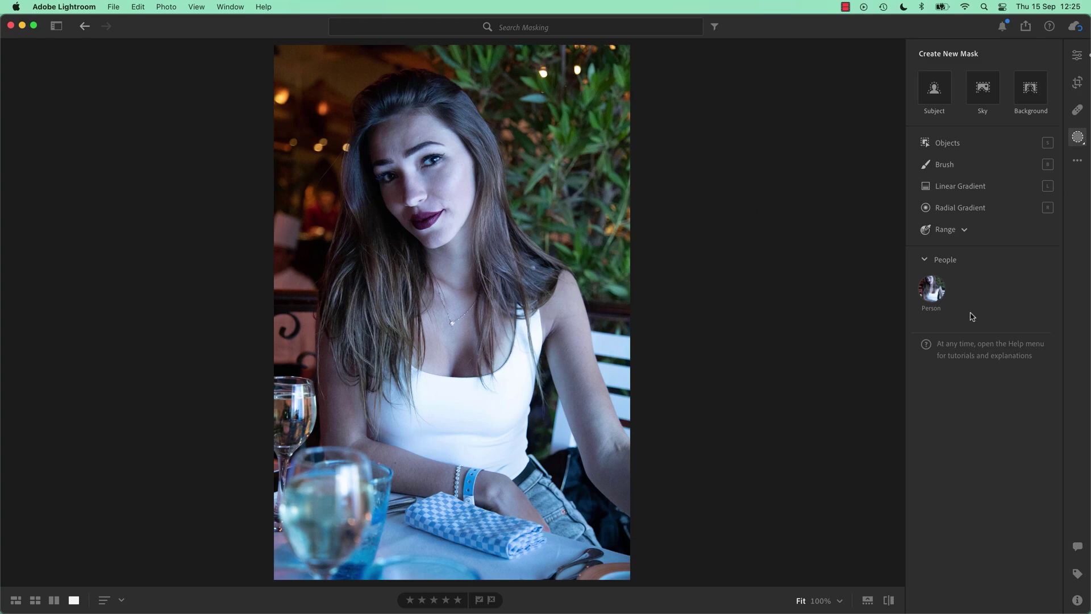
pyautogui.click(933, 291)
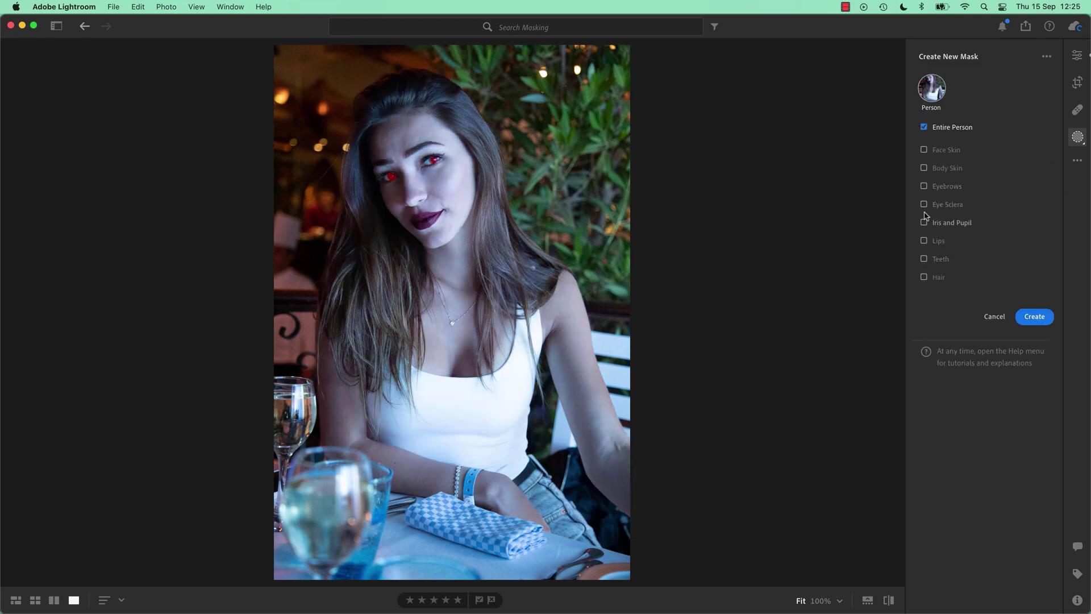
pyautogui.click(924, 150)
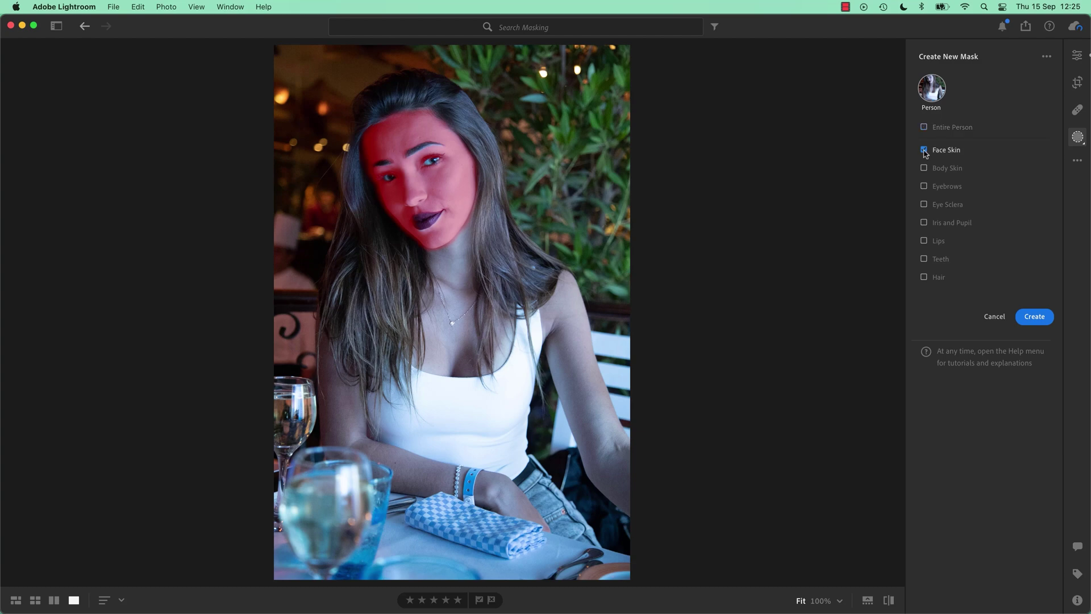
pyautogui.click(1035, 317)
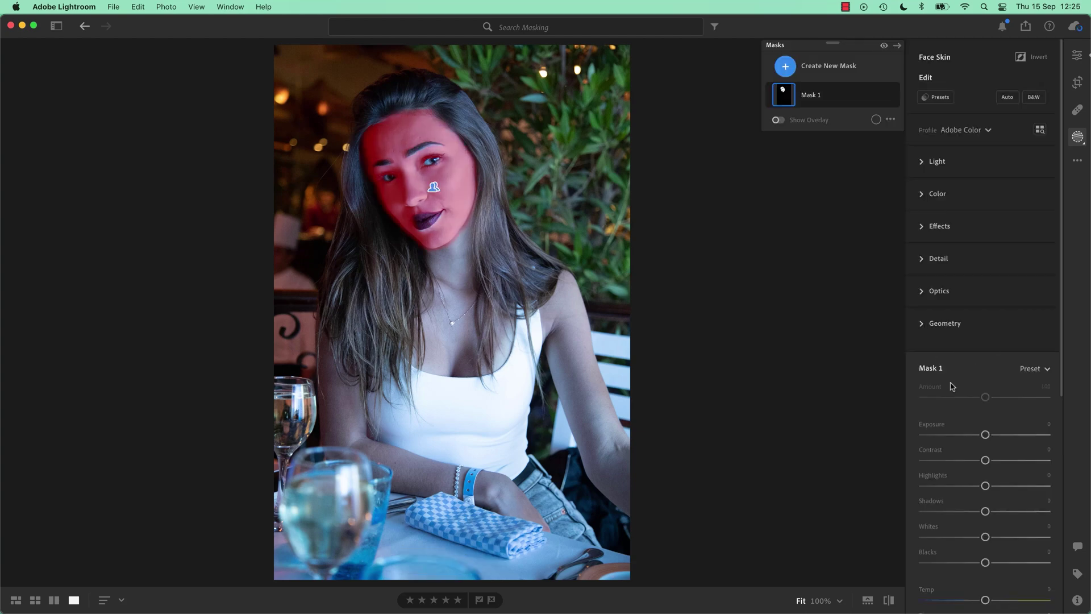
pyautogui.scroll(-5, 948, 398)
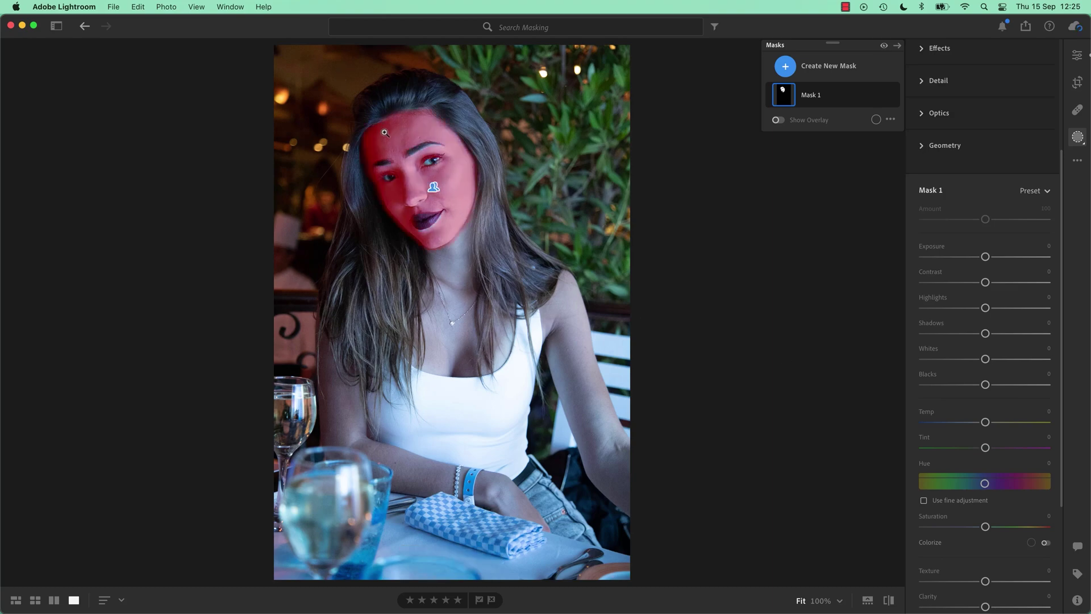
pyautogui.click(444, 167)
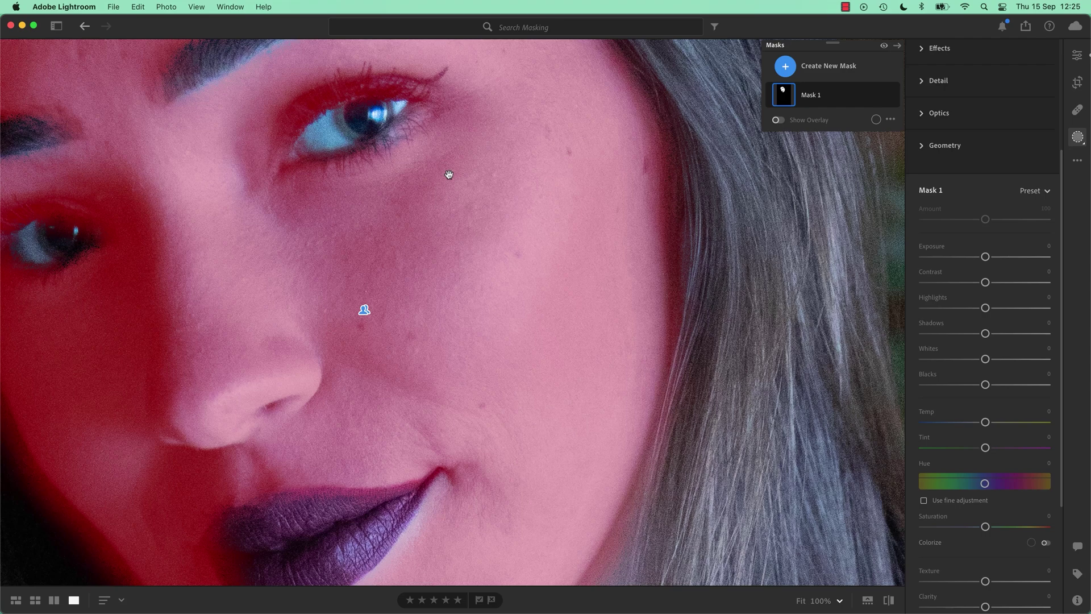
pyautogui.click(449, 175)
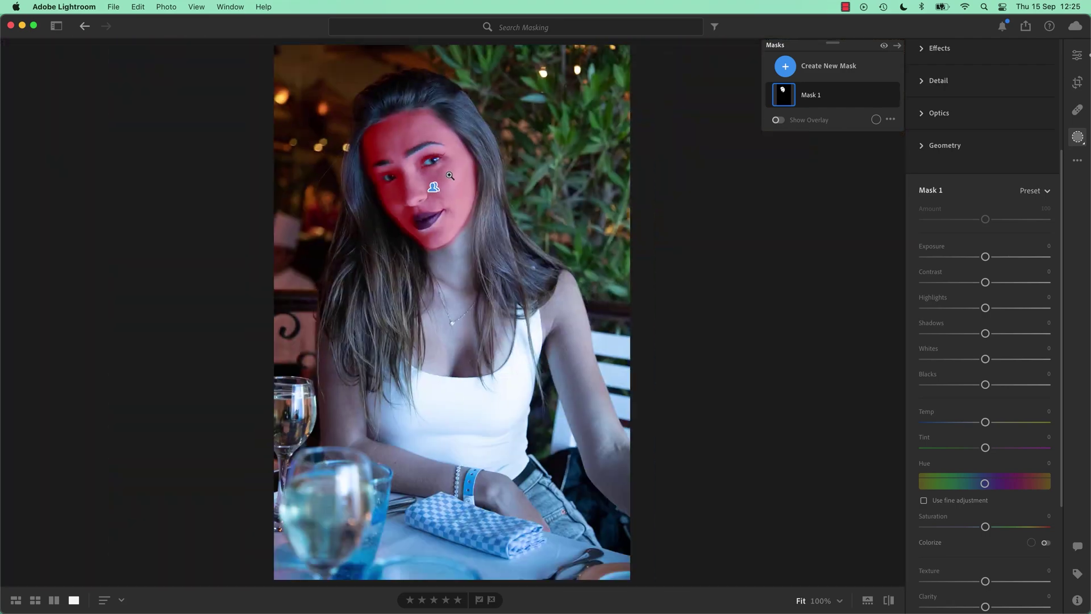
pyautogui.click(349, 121)
pyautogui.click(446, 195)
pyautogui.click(449, 170)
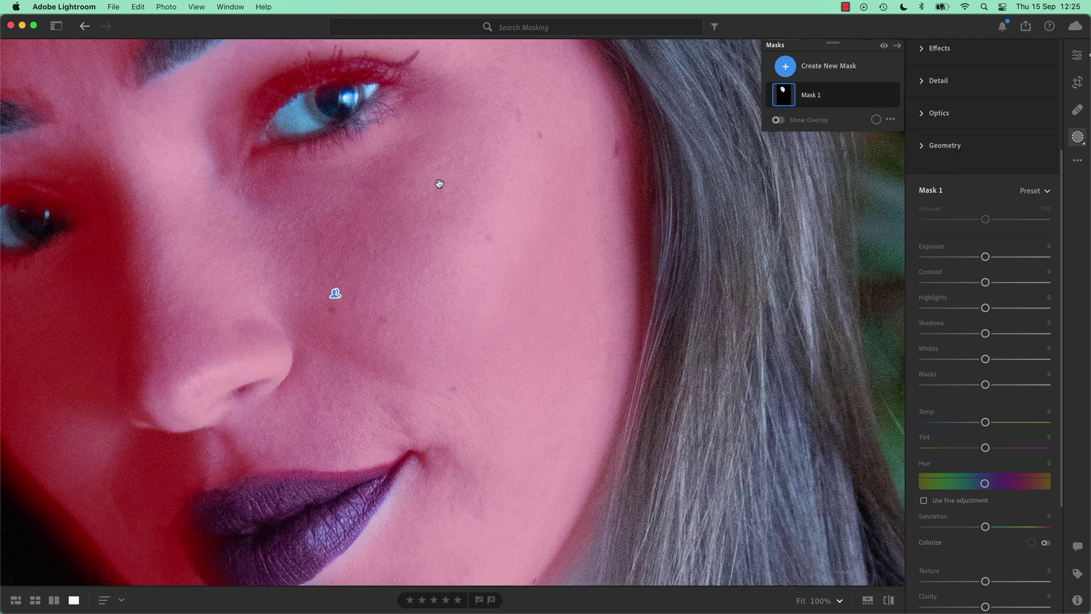
pyautogui.click(440, 184)
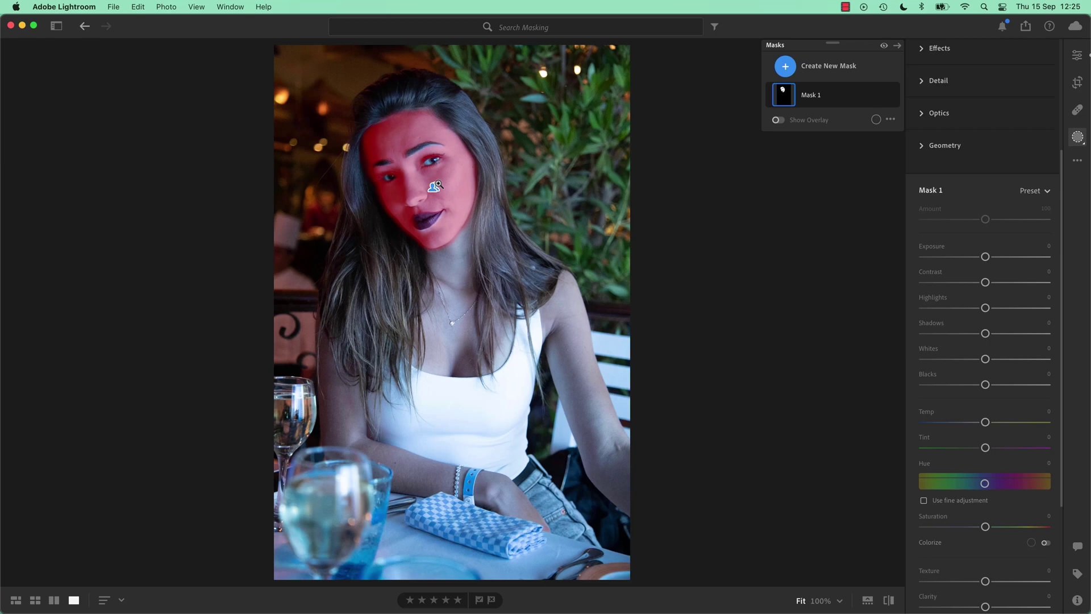
pyautogui.click(437, 185)
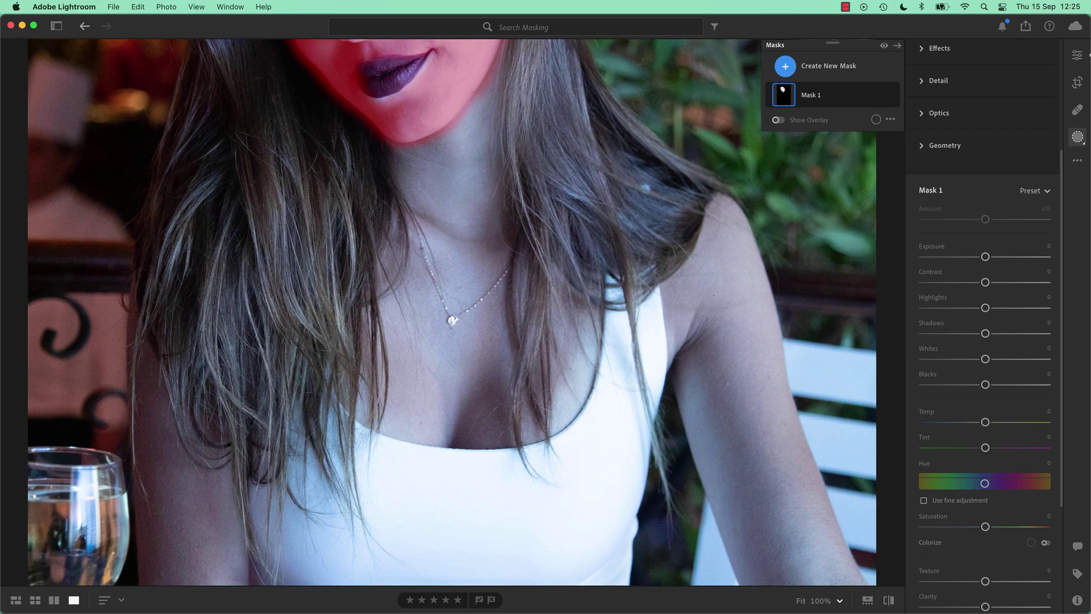
# Lower Mask 1's Texture to -54 and Clarity to -21 on the woman's face.
pyautogui.moveTo(531, 151); pyautogui.dragTo(595, 467)
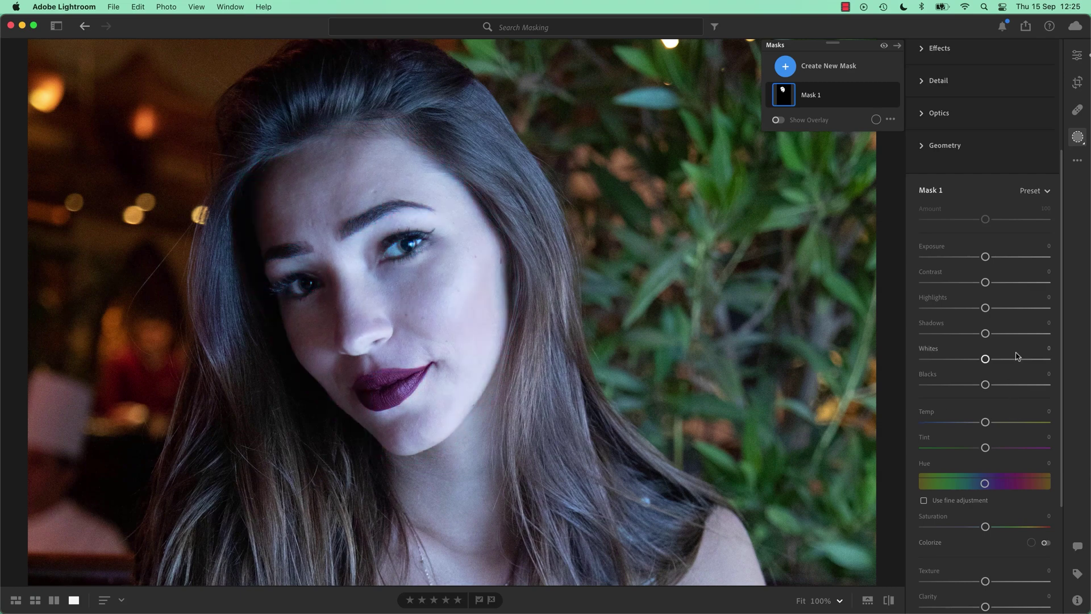
pyautogui.scroll(-4, 1013, 357)
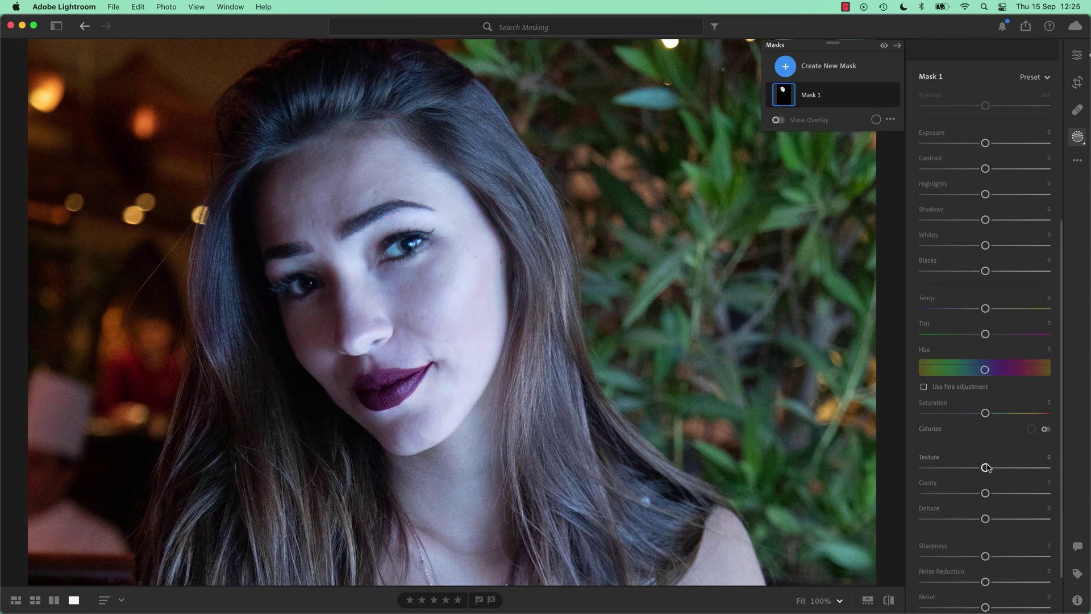
pyautogui.moveTo(985, 468); pyautogui.dragTo(972, 494)
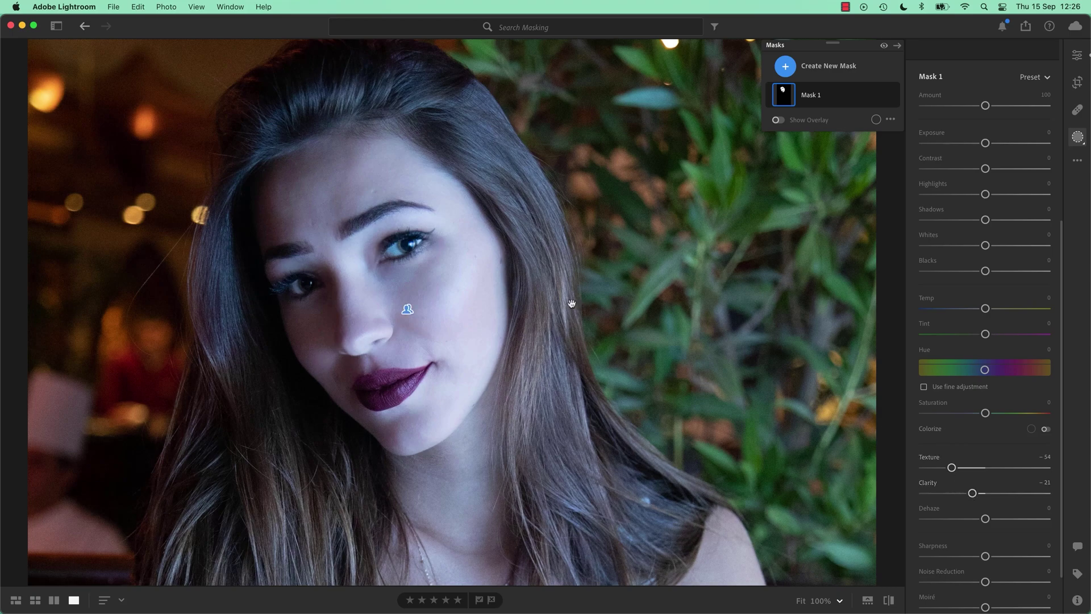
# Inspect the smoothed face at 100% zoom and compare it with the original.
pyautogui.click(556, 290)
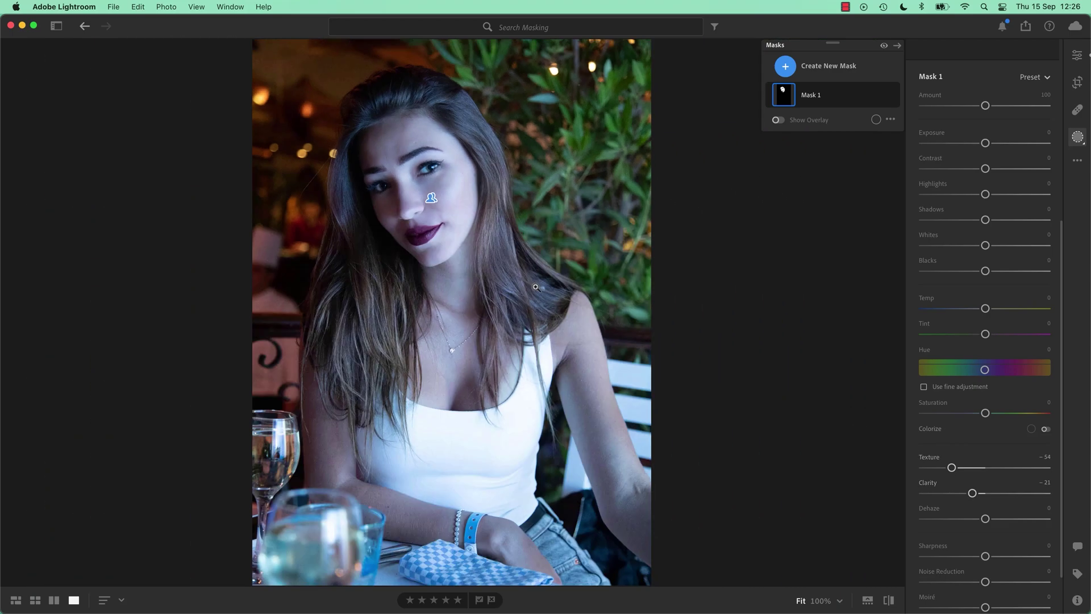
pyautogui.click(480, 220)
pyautogui.moveTo(480, 220); pyautogui.dragTo(689, 465)
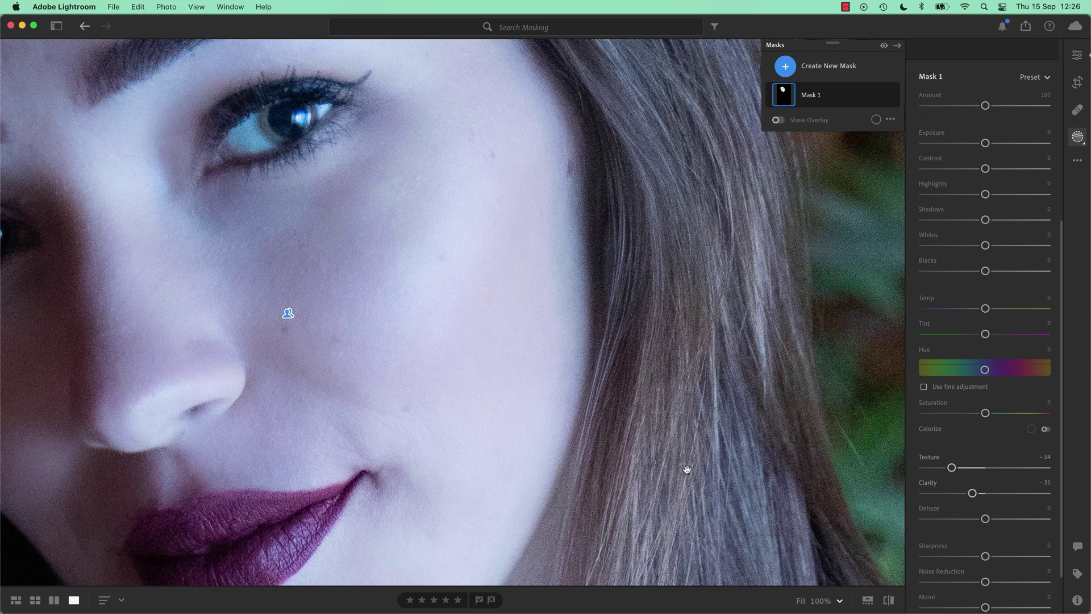
pyautogui.moveTo(719, 258); pyautogui.dragTo(609, 549)
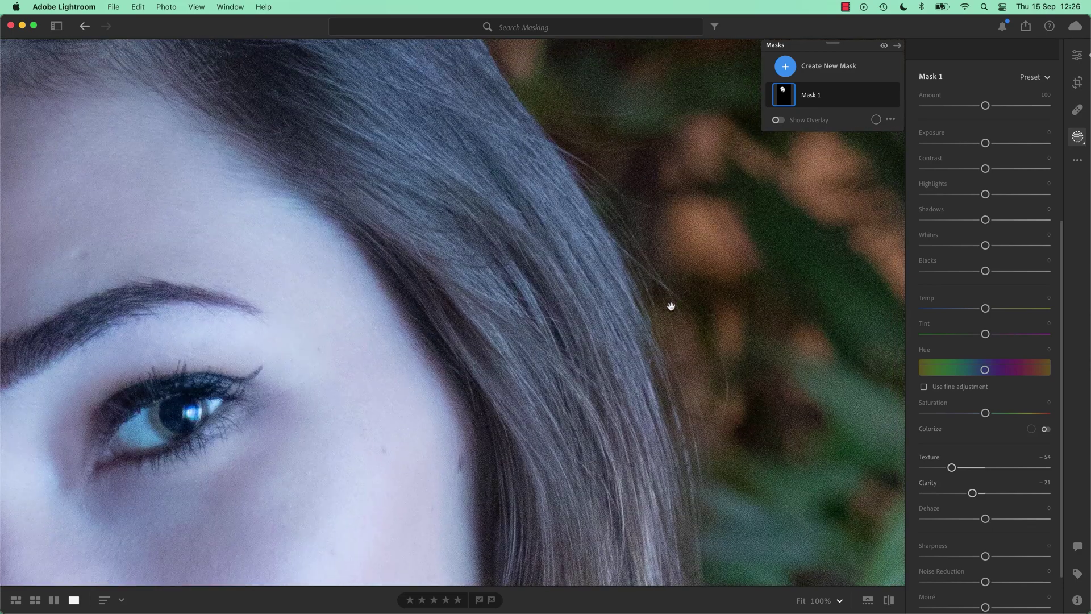
pyautogui.moveTo(568, 373); pyautogui.dragTo(766, 281)
pyautogui.moveTo(695, 378)
pyautogui.mouseDown()
pyautogui.moveTo(736, 341)
pyautogui.moveTo(704, 361)
pyautogui.mouseUp()
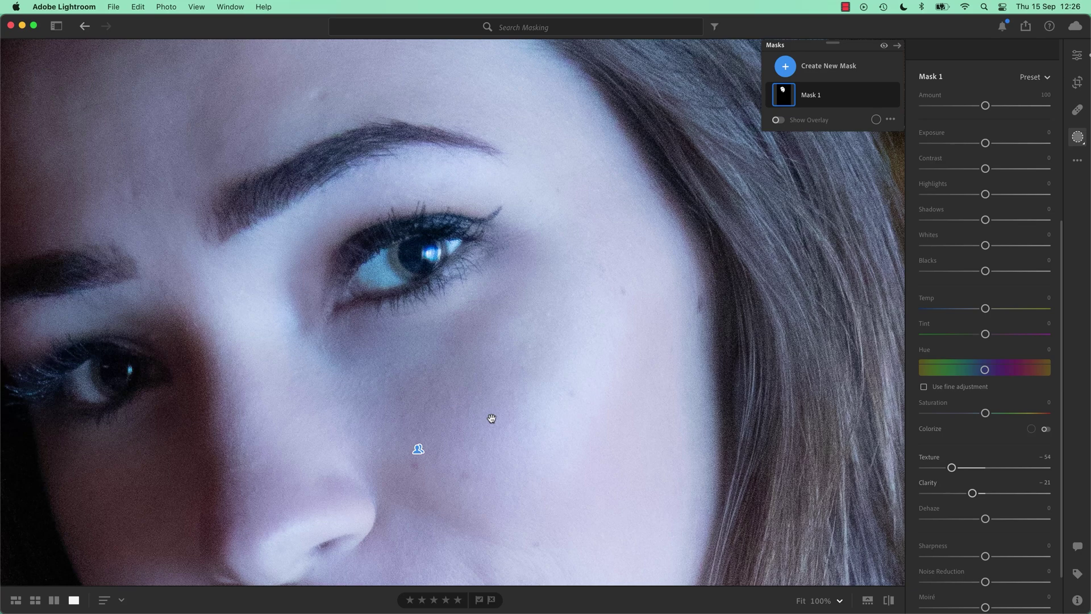
pyautogui.press('\\')
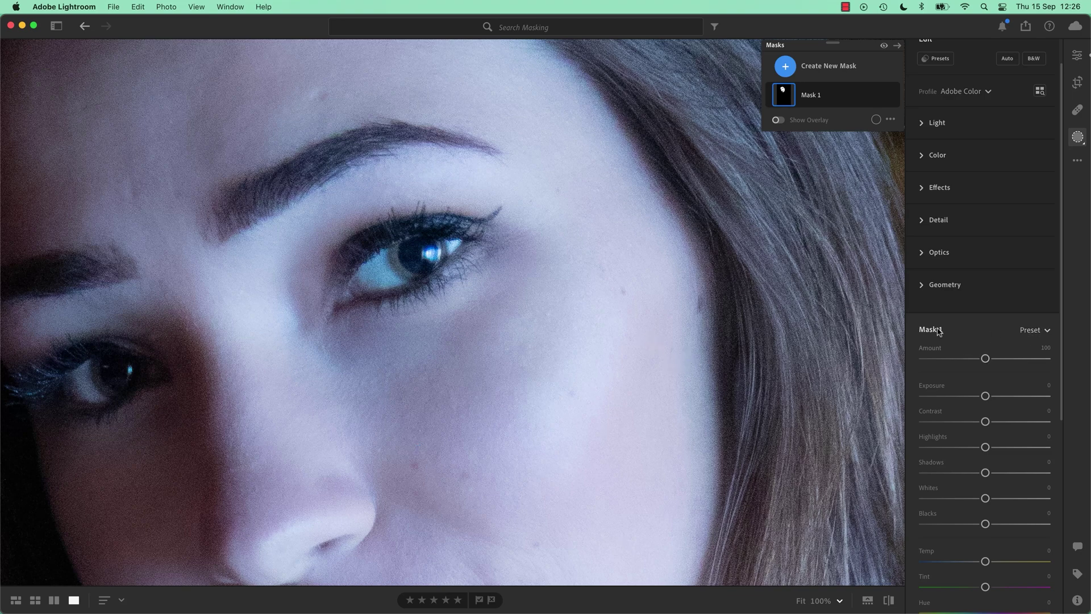
# Raise Noise Reduction in the Detail settings to 53 and check the hair beside the face.
pyautogui.scroll(2, 966, 328)
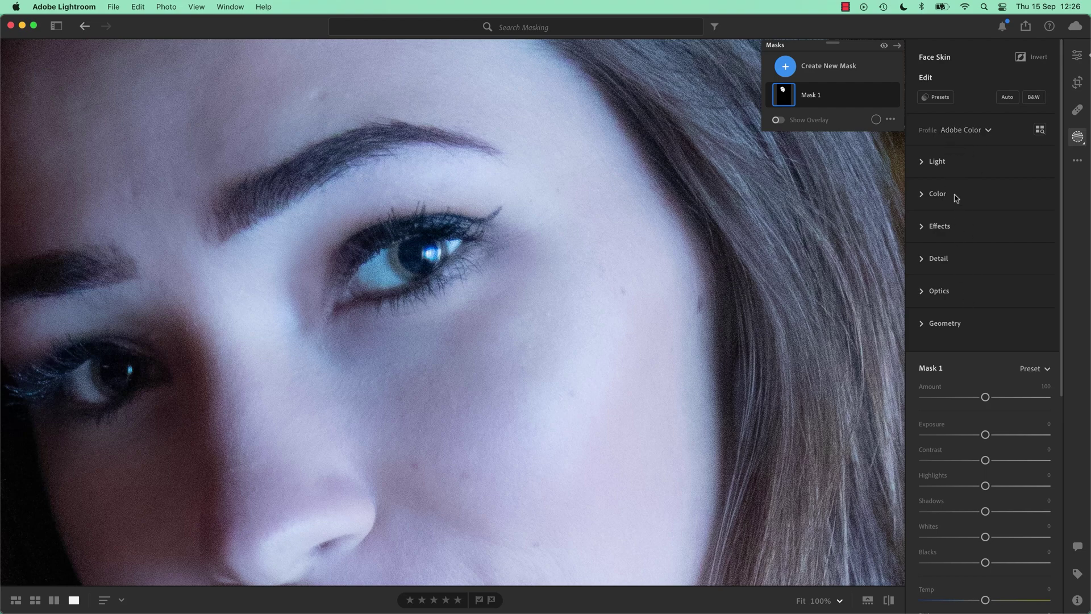
pyautogui.click(920, 261)
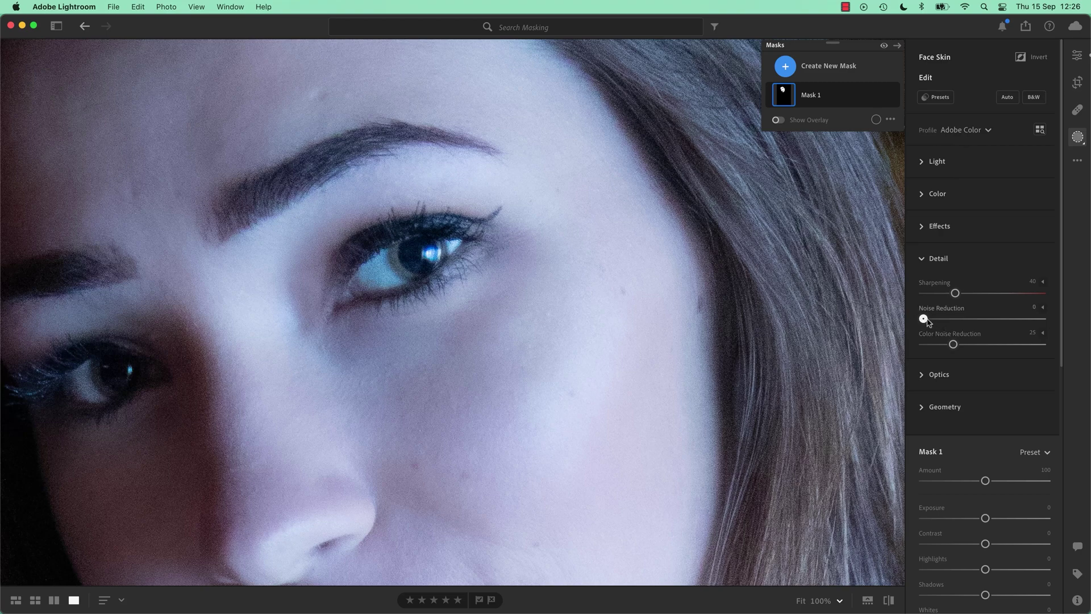
pyautogui.moveTo(925, 318); pyautogui.dragTo(990, 328)
pyautogui.click(417, 449)
pyautogui.click(638, 419)
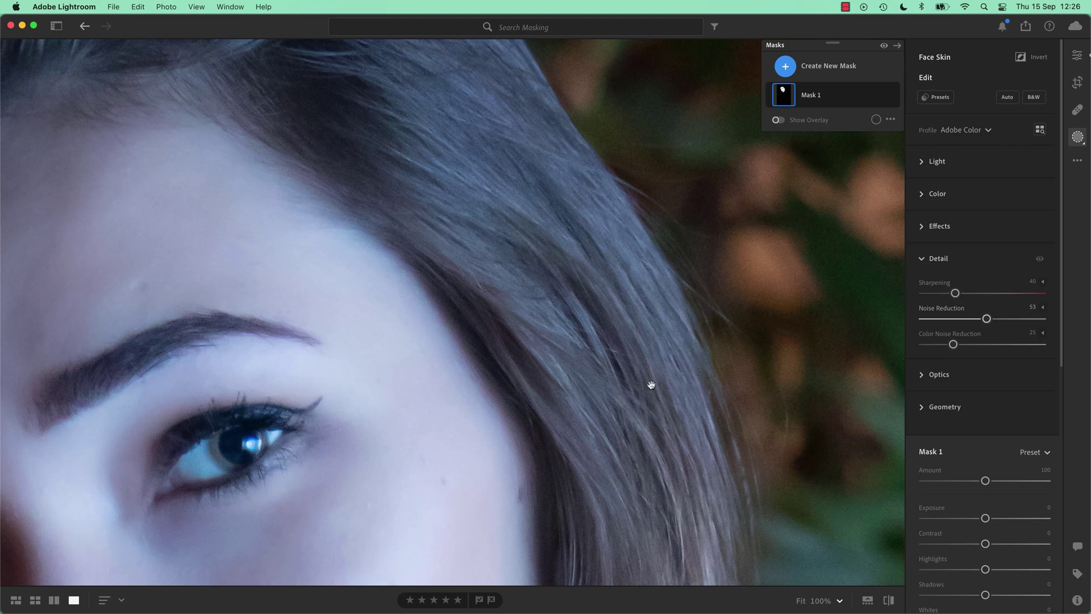
# Switch to Edit and toggle the Detail adjustments (Noise Reduction 53) off and on to compare.
pyautogui.press('i')
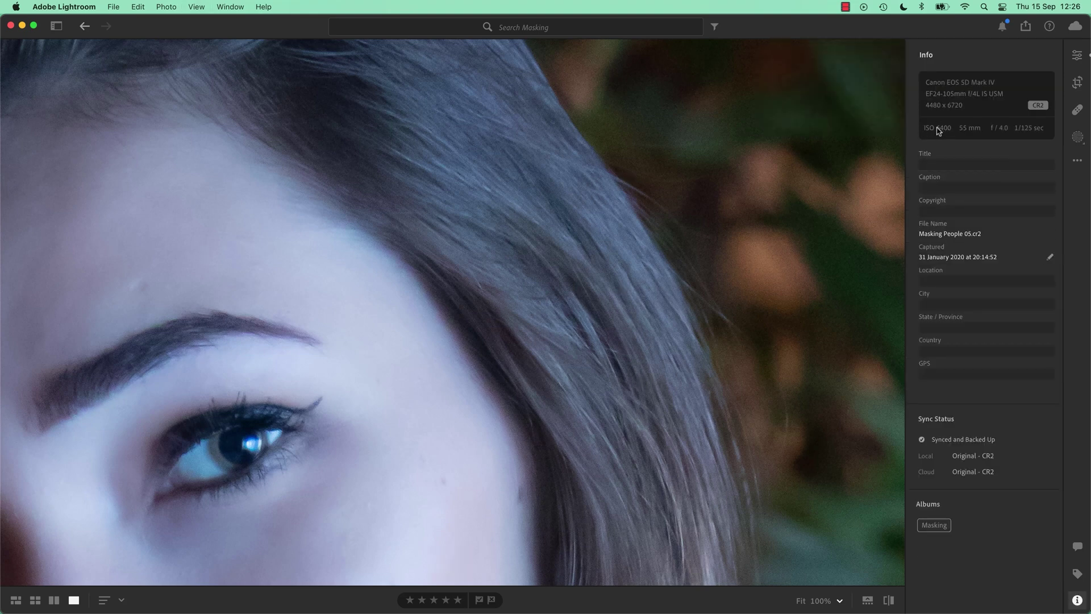
pyautogui.press('i')
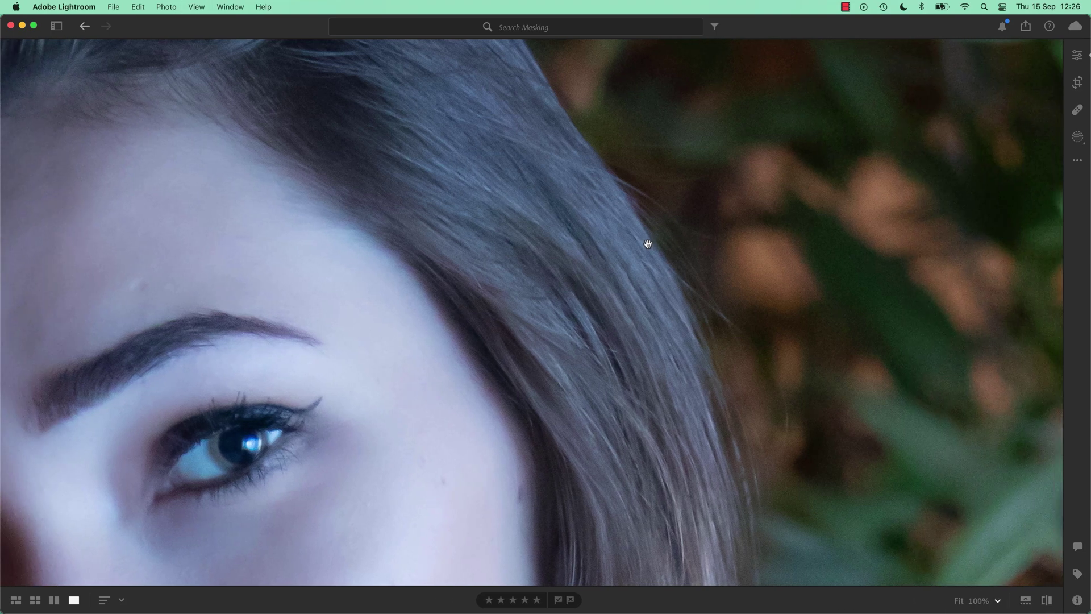
pyautogui.press('e')
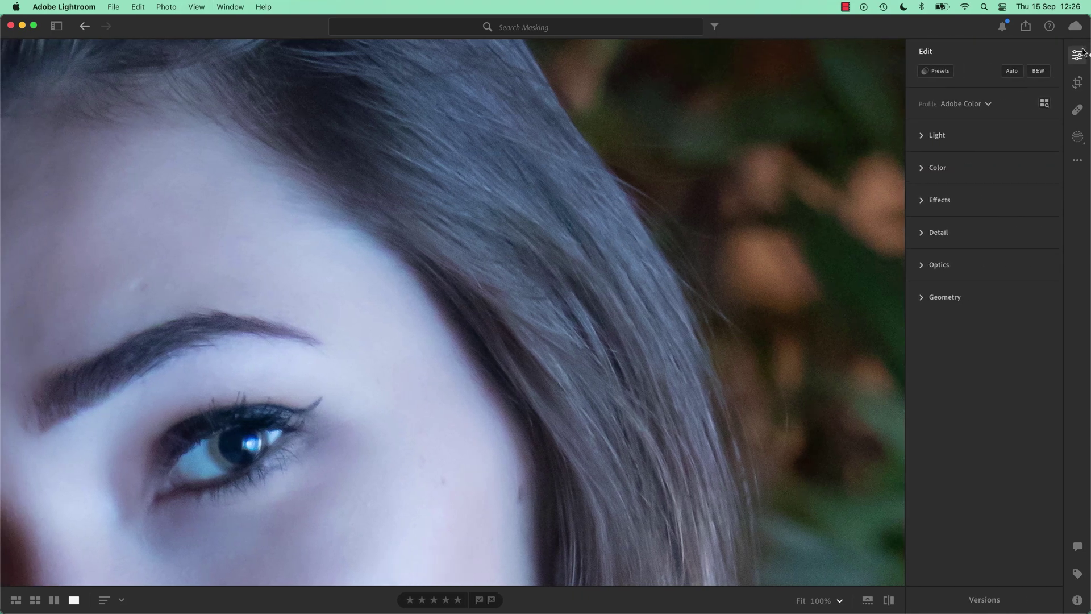
pyautogui.click(922, 136)
pyautogui.click(922, 137)
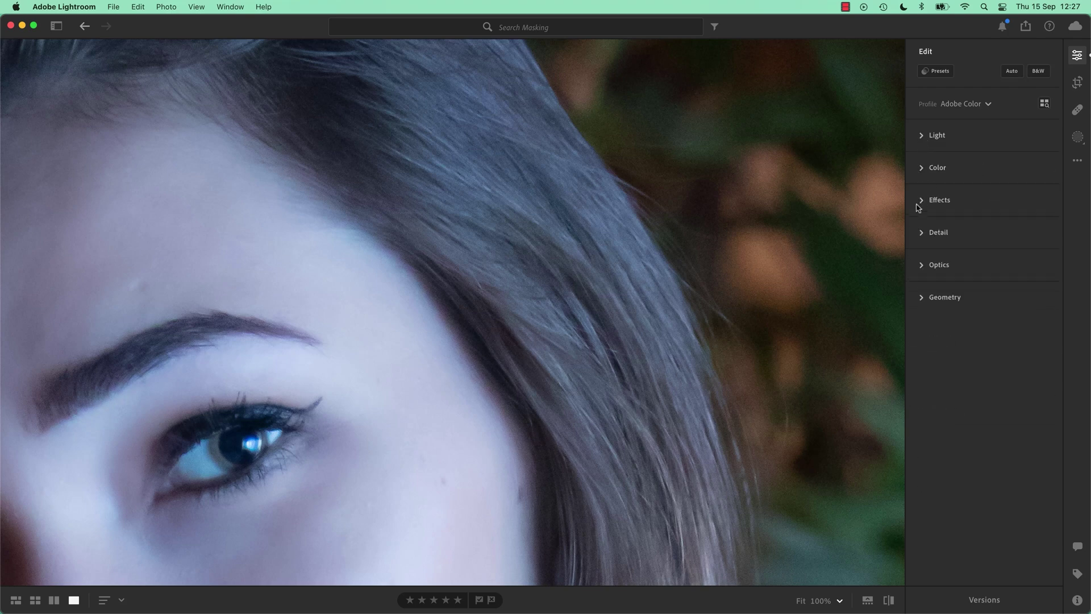
pyautogui.click(922, 233)
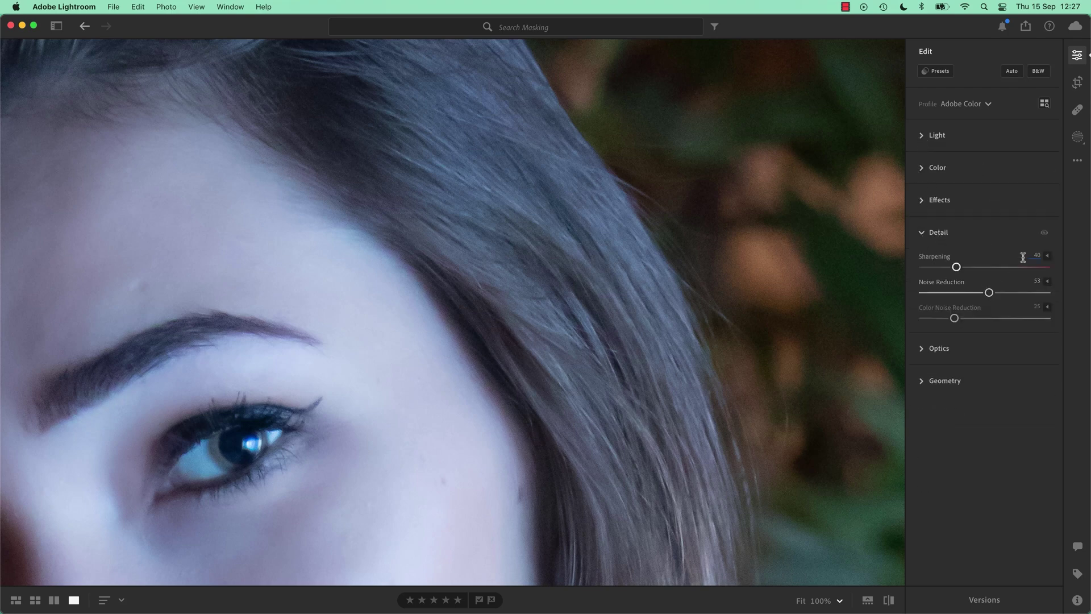
pyautogui.click(1044, 234)
pyautogui.click(1044, 233)
pyautogui.click(923, 233)
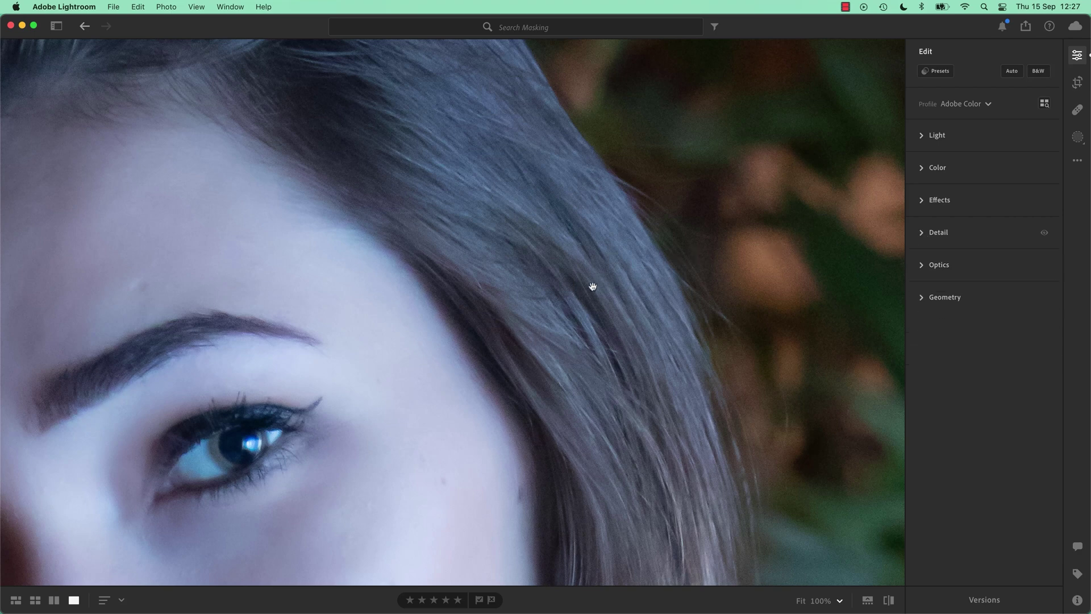
# Reselect Mask 1 in Masking and zoom the portrait out to fit the view.
pyautogui.press('m')
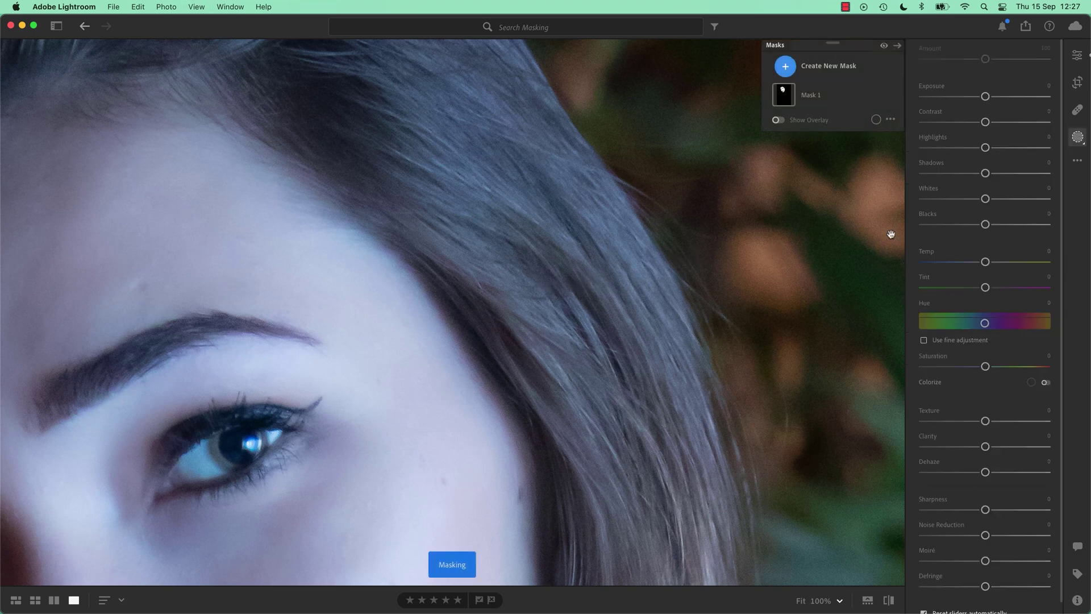
pyautogui.click(791, 101)
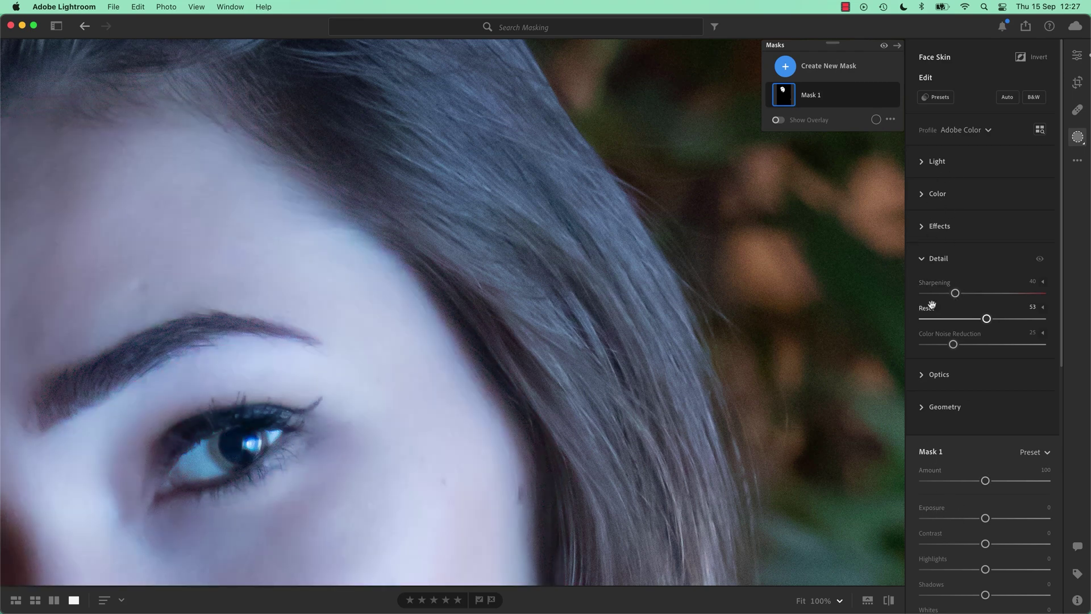
pyautogui.click(508, 310)
pyautogui.click(508, 310)
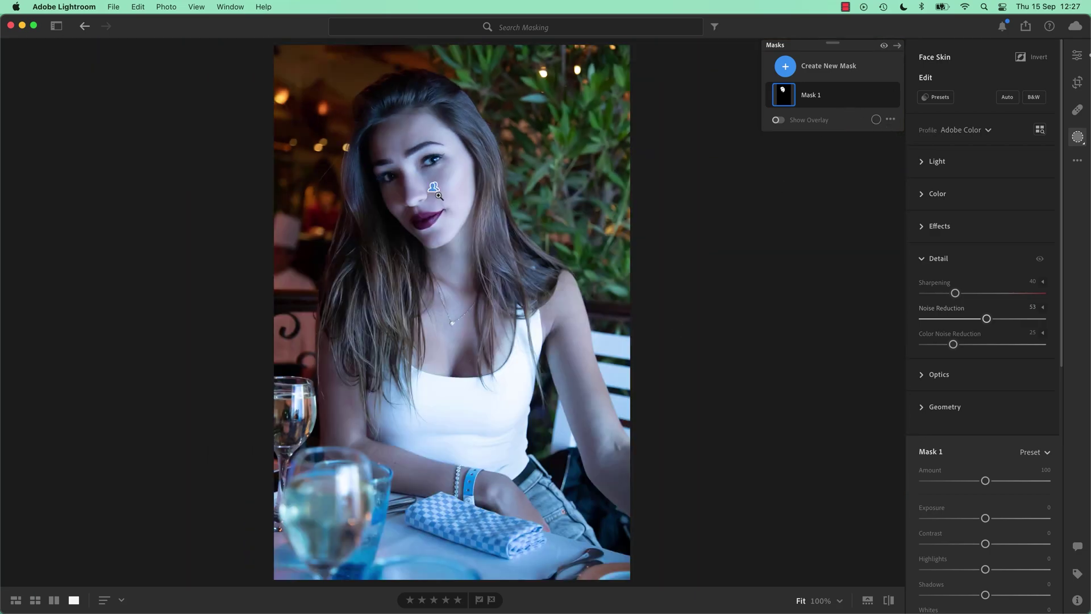
pyautogui.click(890, 119)
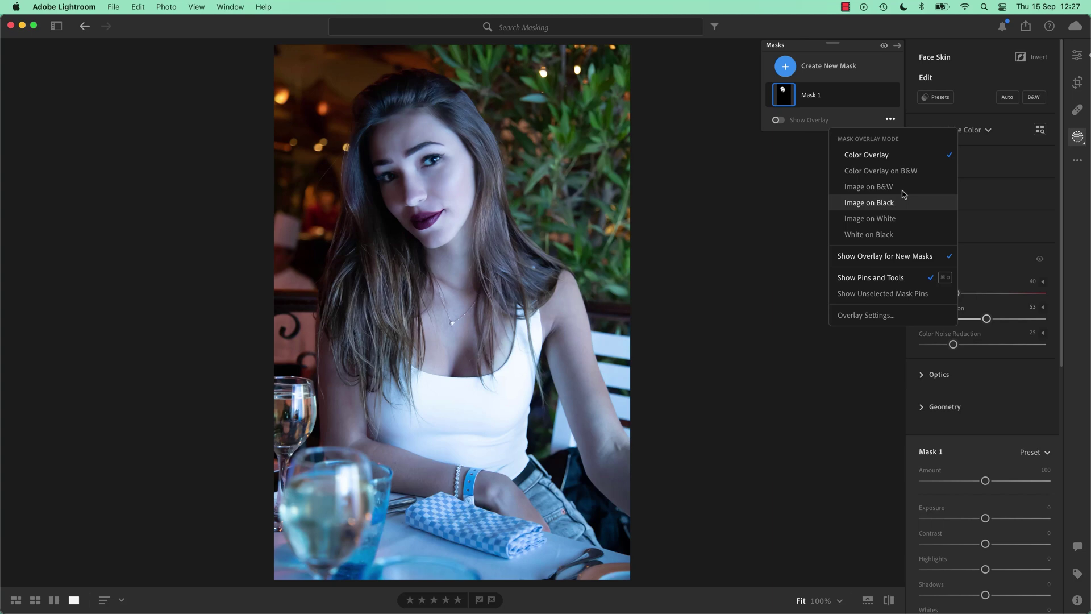
pyautogui.click(868, 278)
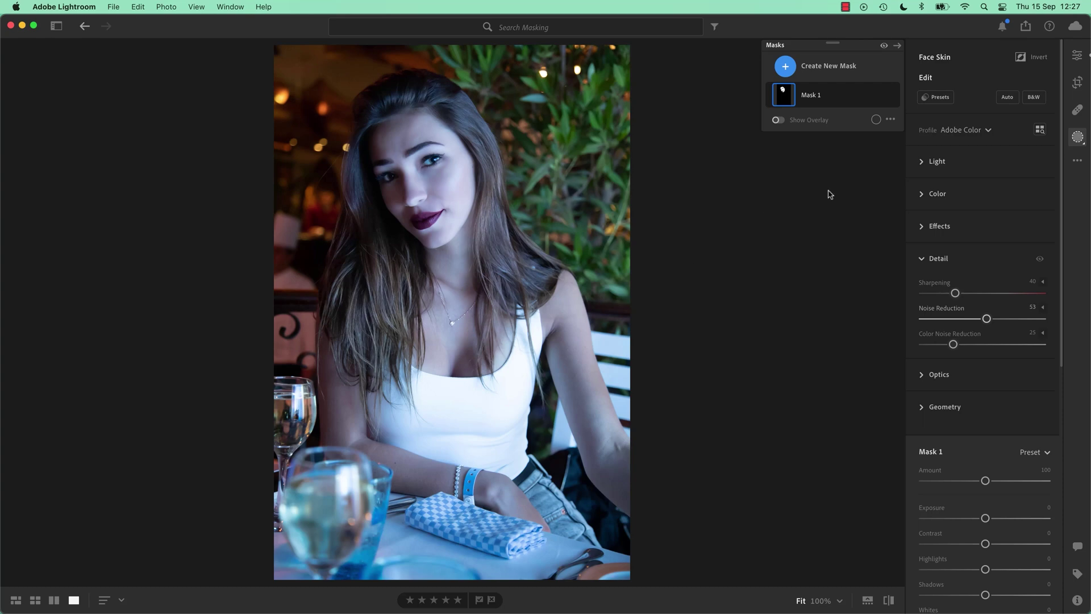
# Set the restaurant portrait's white balance to Auto.
pyautogui.moveTo(791, 104)
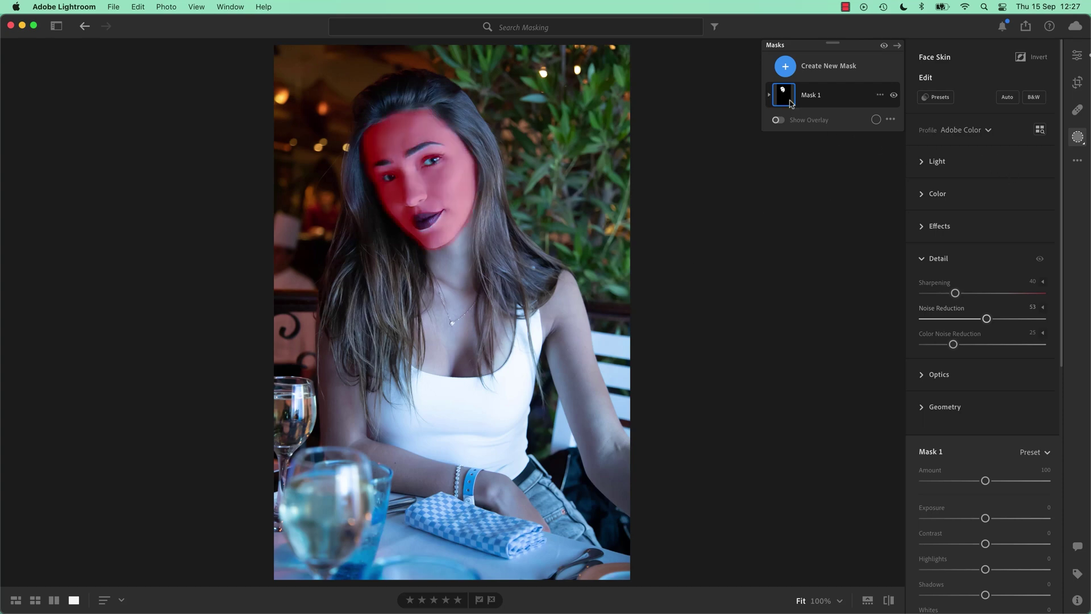
pyautogui.click(921, 262)
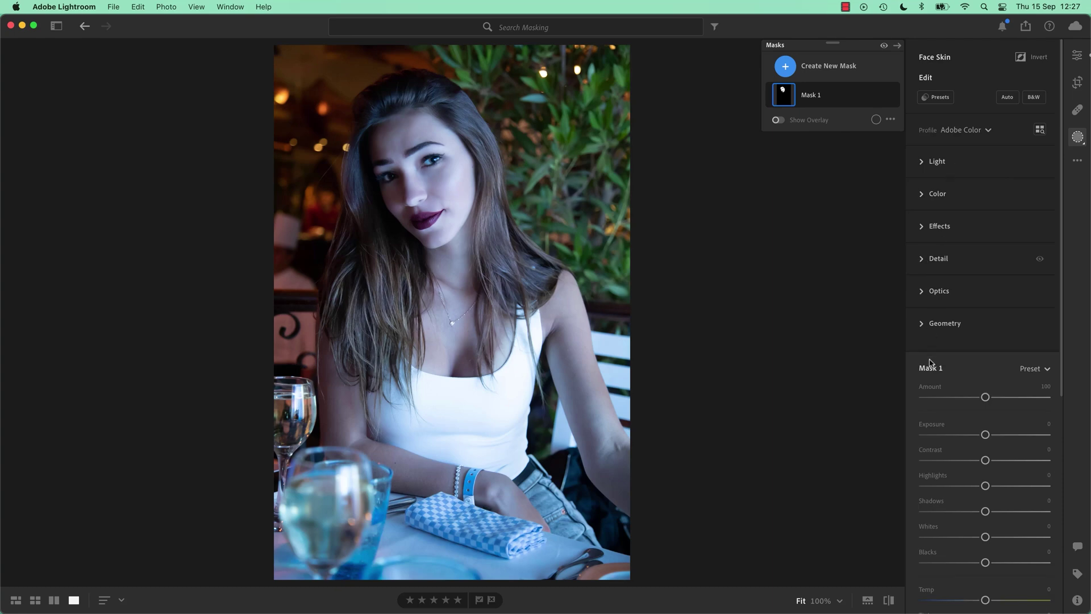
pyautogui.click(925, 194)
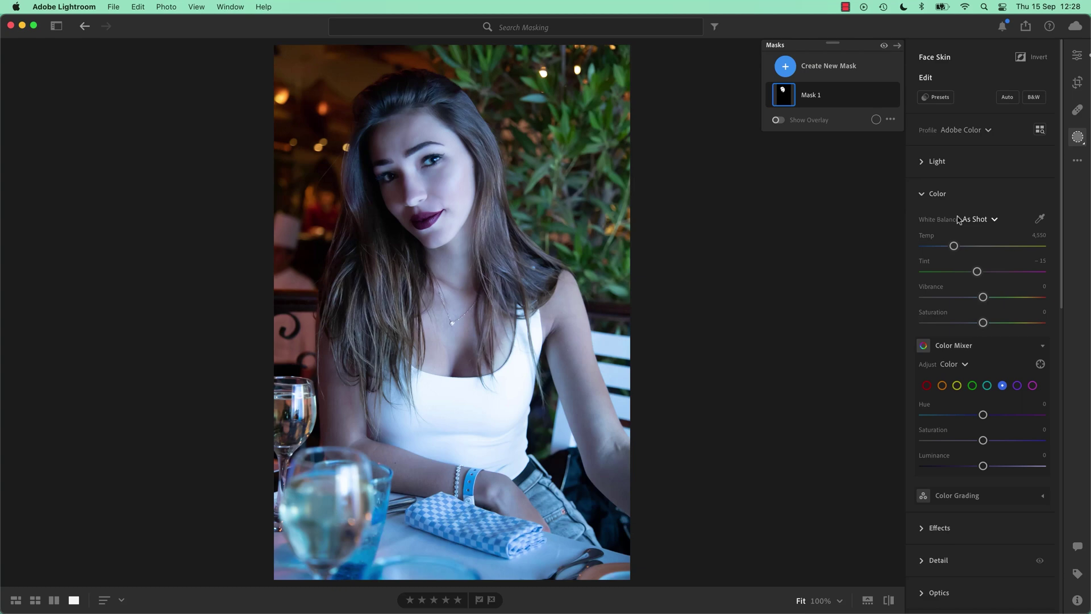
pyautogui.click(979, 221)
pyautogui.click(975, 254)
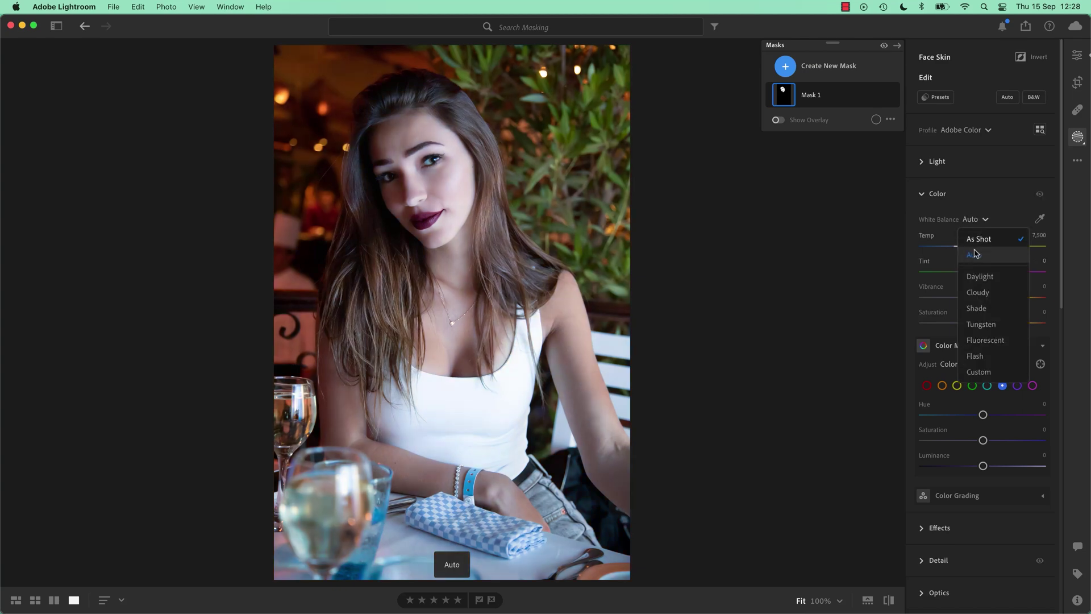
# Compare the before and after versions, then return to the Masking album grid.
pyautogui.press('\\')
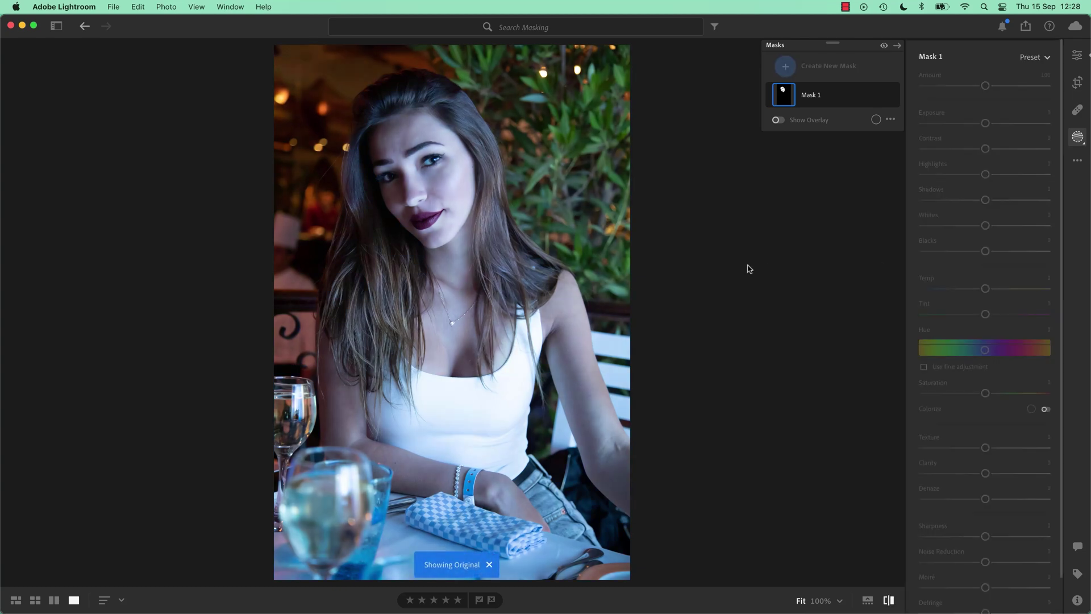
pyautogui.press('\\')
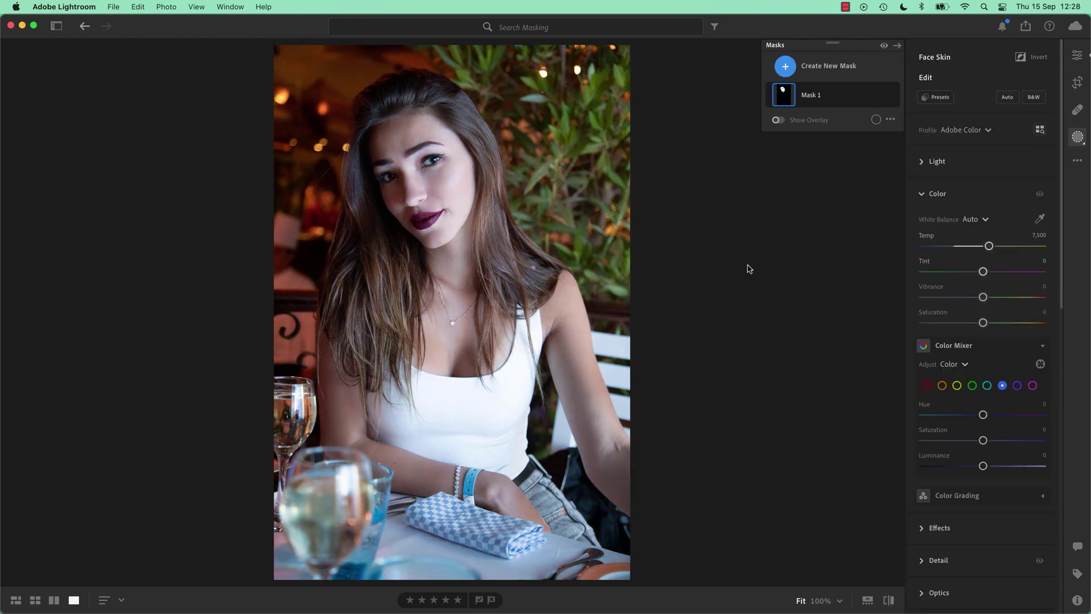
pyautogui.press('\\')
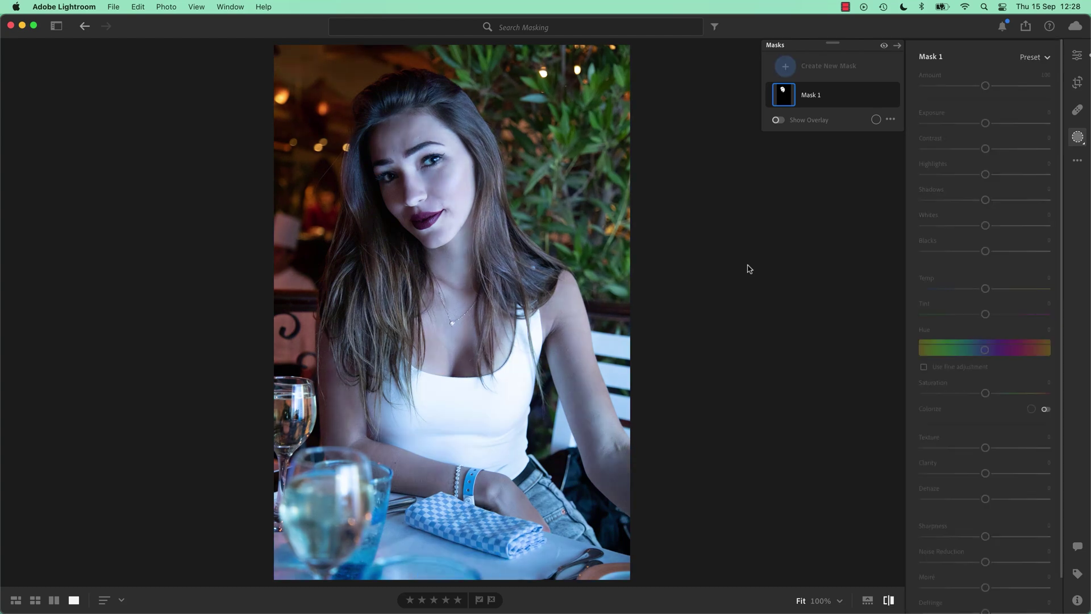
pyautogui.press('\\')
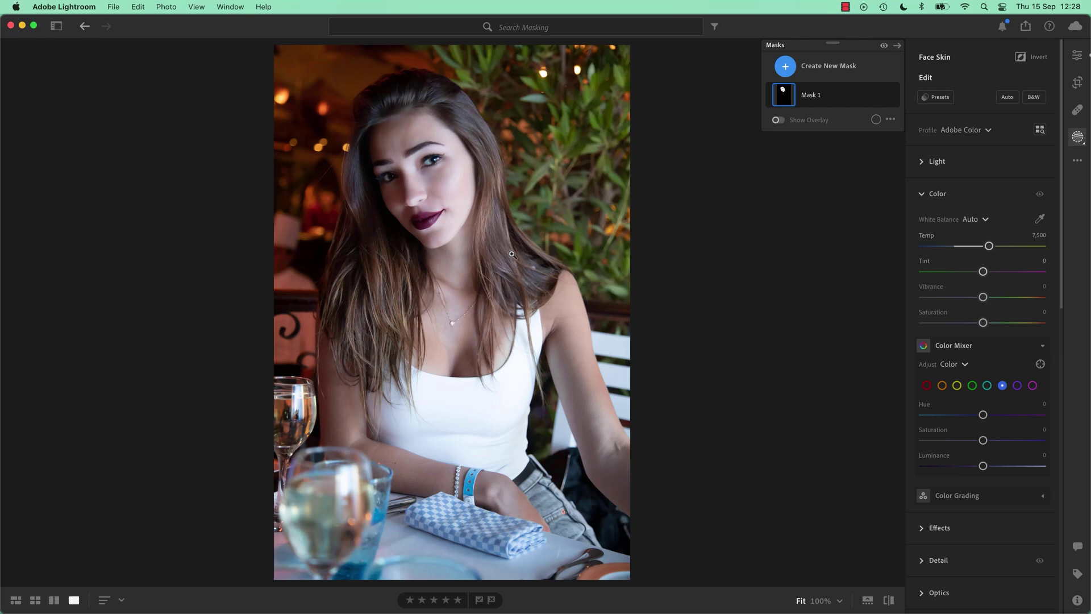
pyautogui.press('g')
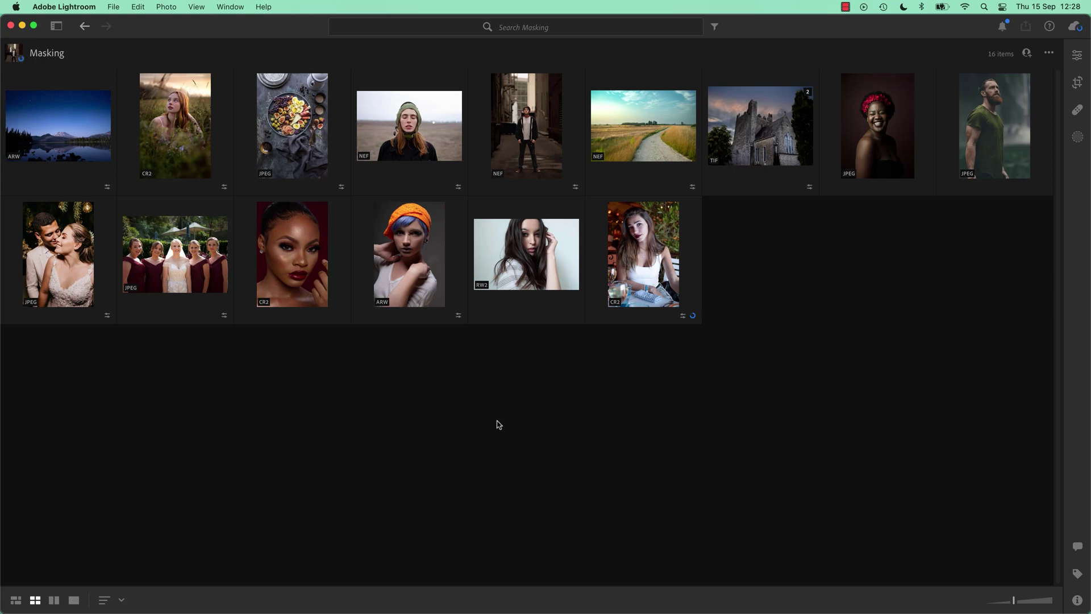
# Open the bearded man's portrait and create Mask 1 with the Subject selection.
pyautogui.doubleClick(1013, 114)
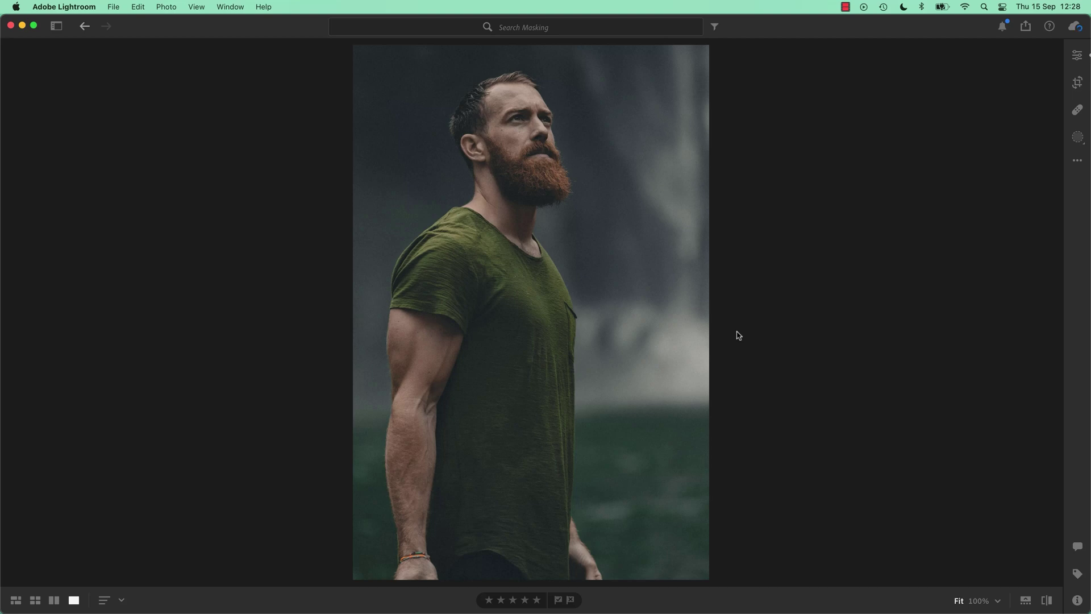
pyautogui.press('m')
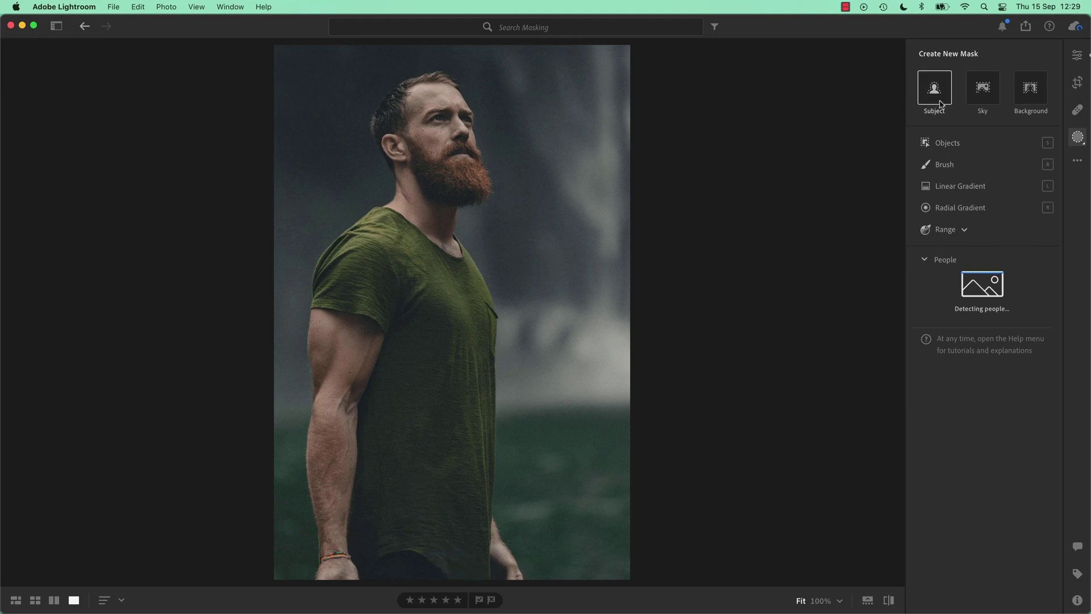
pyautogui.moveTo(940, 104)
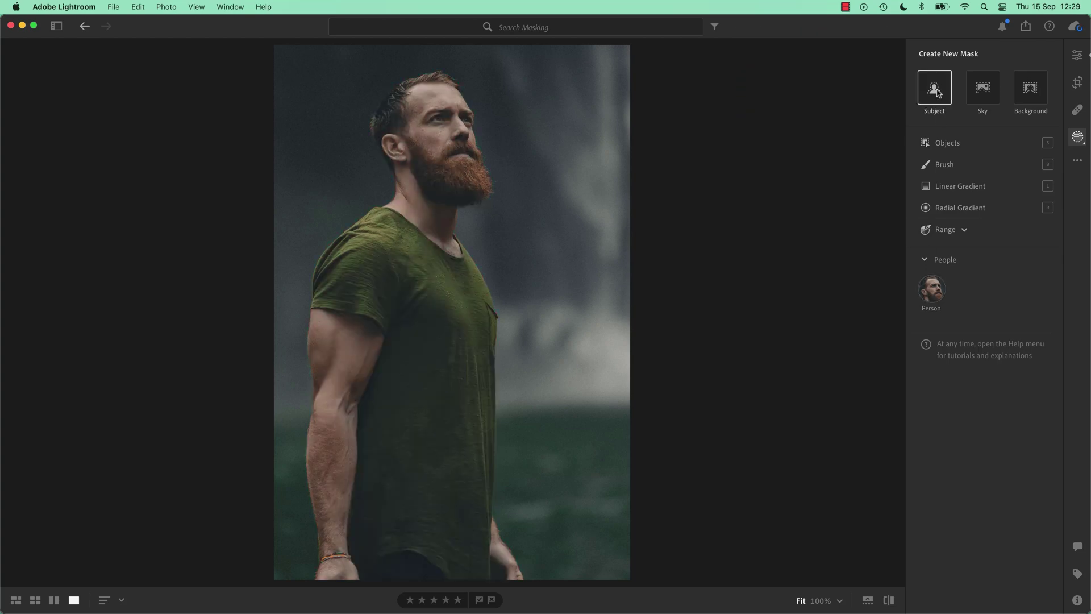
pyautogui.click(932, 92)
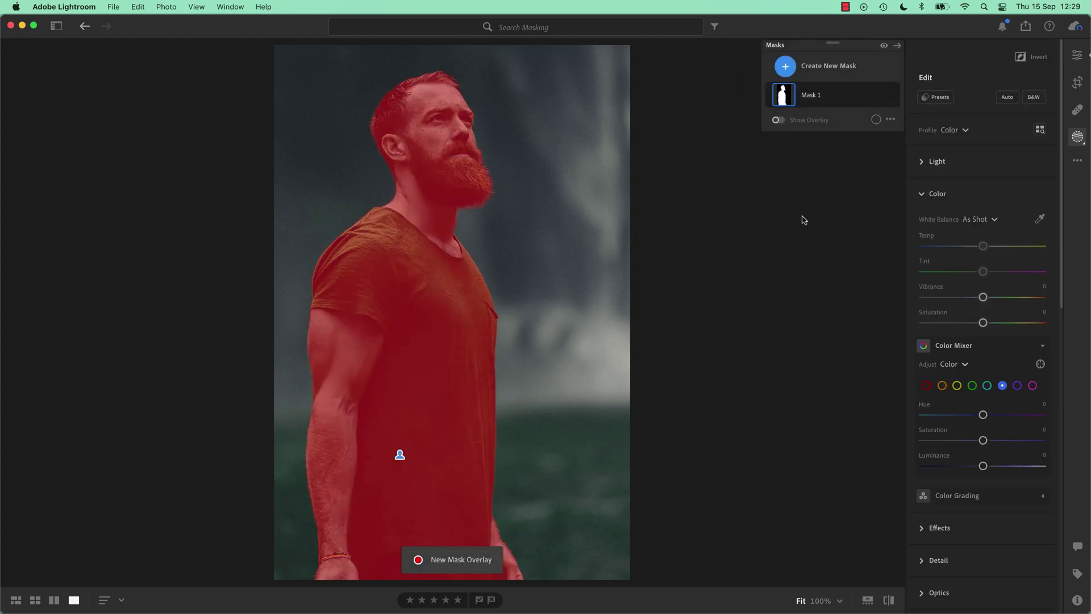
# Set Mask 1's Texture to +100 and compare the result with the original.
pyautogui.click(922, 194)
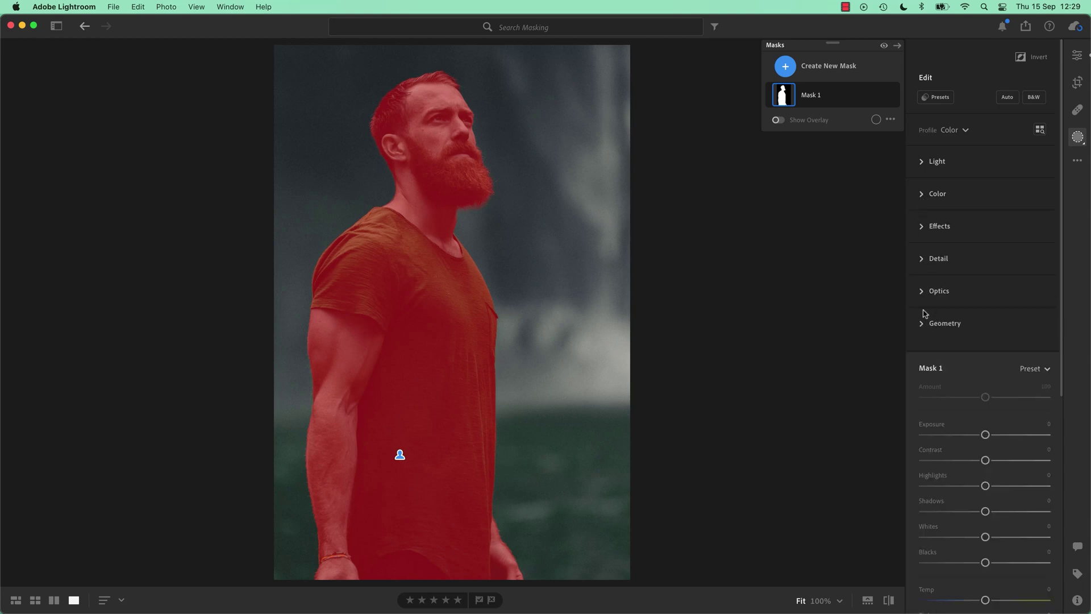
pyautogui.scroll(-5, 939, 409)
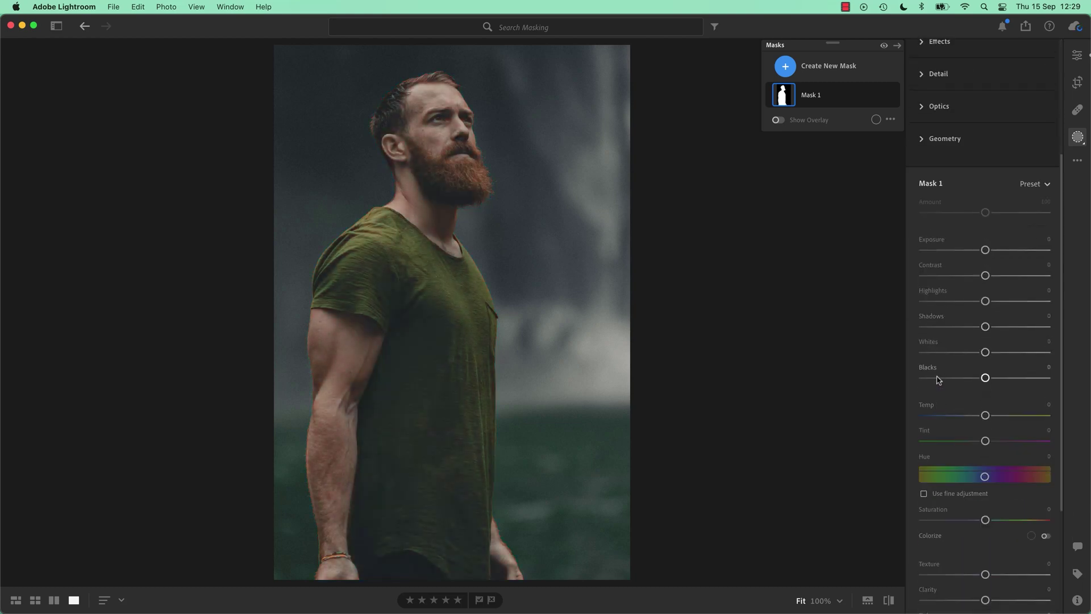
pyautogui.scroll(-3, 917, 389)
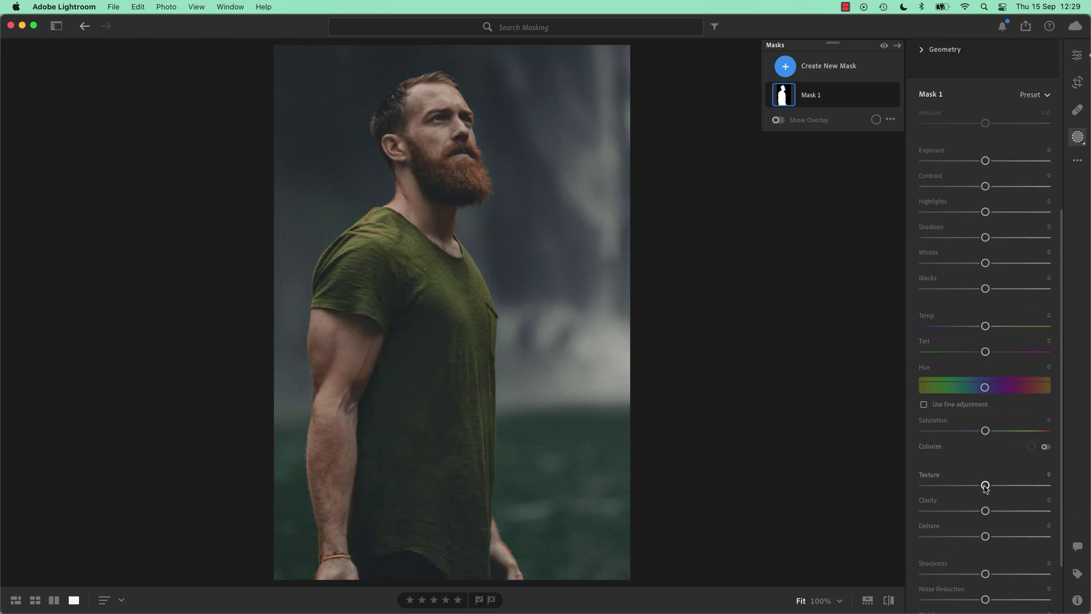
pyautogui.moveTo(986, 487); pyautogui.dragTo(1054, 490)
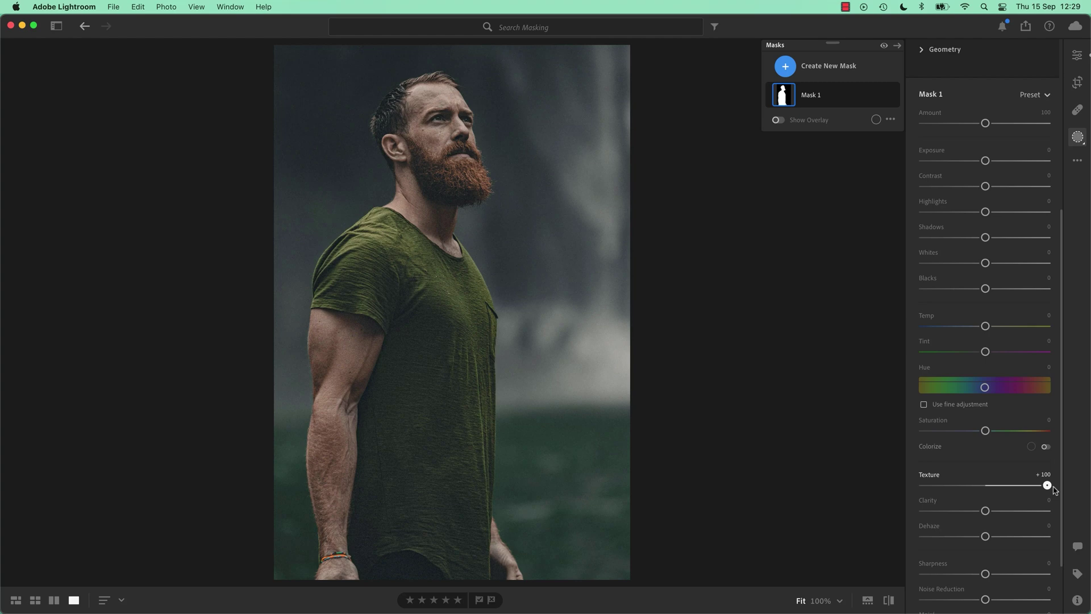
pyautogui.press('\\')
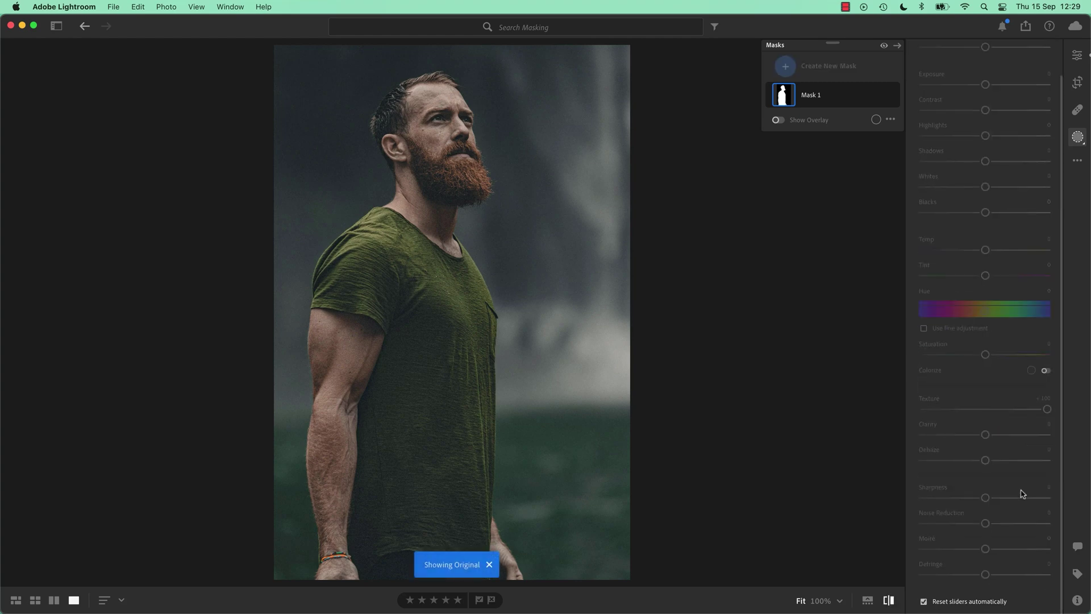
pyautogui.scroll(5, 1023, 493)
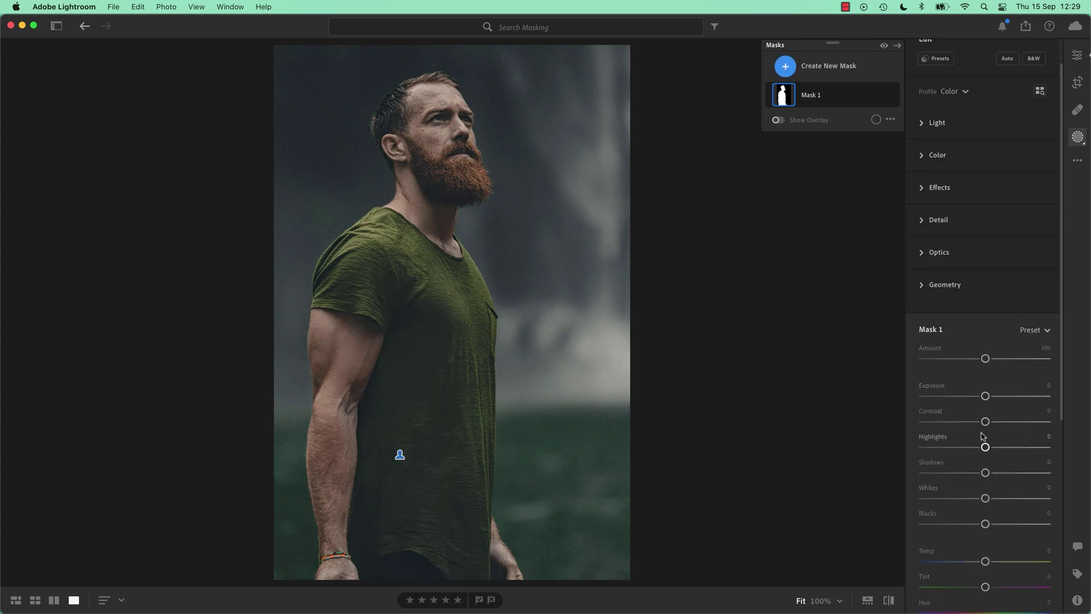
# Set Mask 1 to Clarity +46, Contrast +33 and Saturation +35.
pyautogui.scroll(-5, 960, 404)
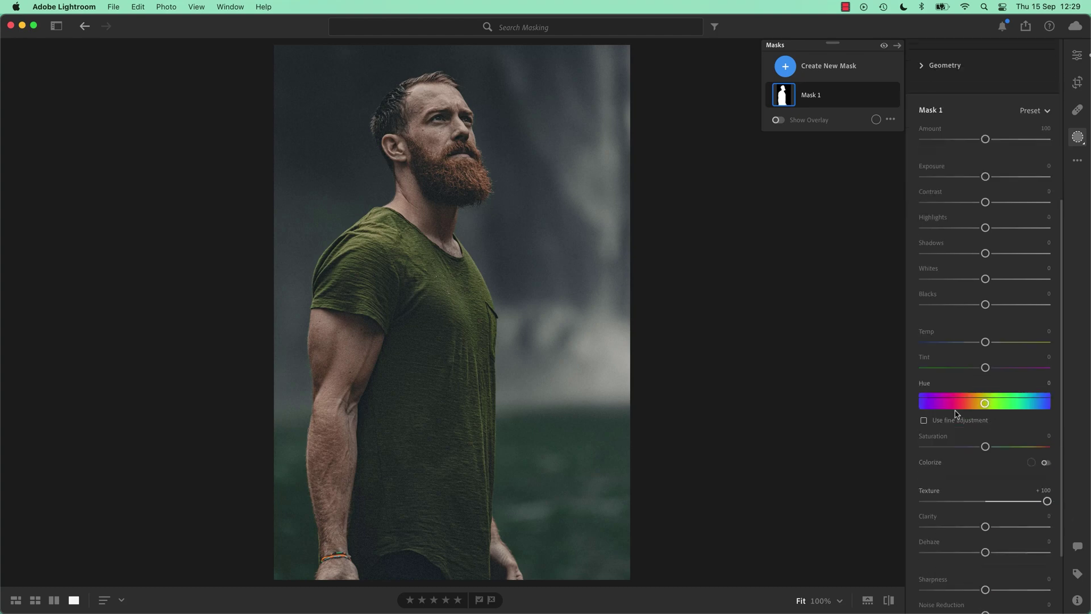
pyautogui.moveTo(985, 502)
pyautogui.mouseDown()
pyautogui.moveTo(1041, 502)
pyautogui.moveTo(988, 502)
pyautogui.mouseUp()
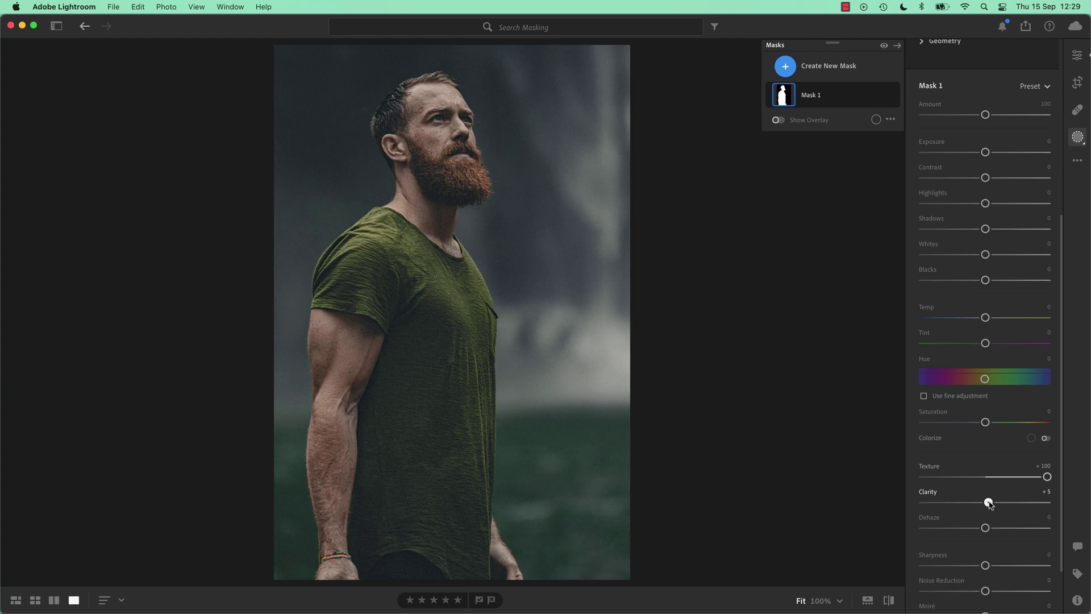
pyautogui.moveTo(989, 503); pyautogui.dragTo(1015, 505)
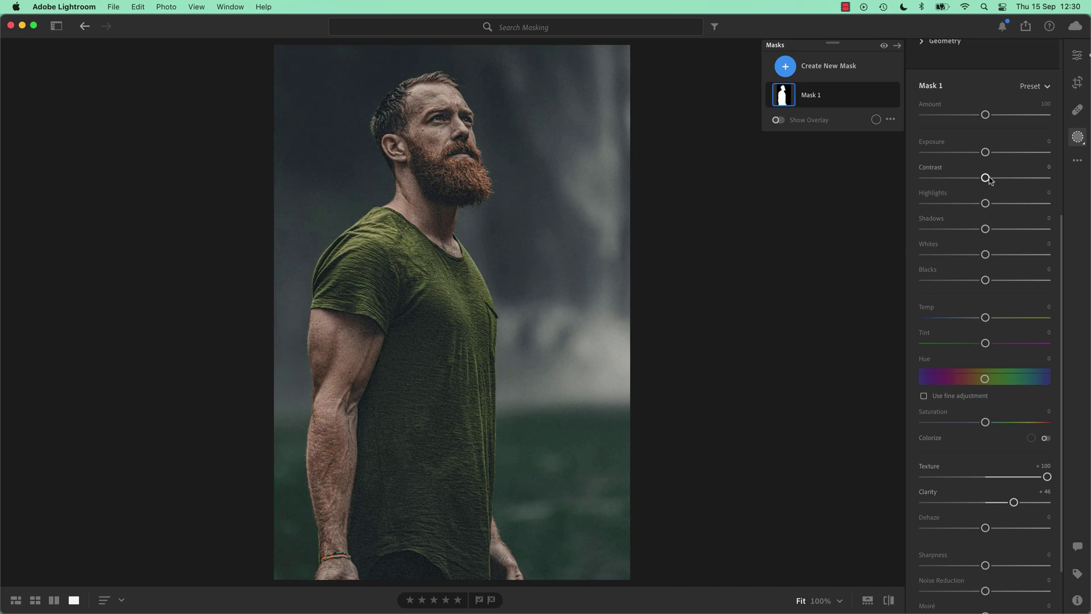
pyautogui.moveTo(987, 178); pyautogui.dragTo(1011, 179)
pyautogui.moveTo(1011, 179)
pyautogui.mouseDown()
pyautogui.moveTo(1030, 180)
pyautogui.moveTo(1006, 179)
pyautogui.mouseUp()
pyautogui.moveTo(986, 421)
pyautogui.mouseDown()
pyautogui.moveTo(1033, 422)
pyautogui.moveTo(1000, 422)
pyautogui.mouseUp()
# Toggle between the original and edited bearded-man portrait to compare them.
pyautogui.press('\\')
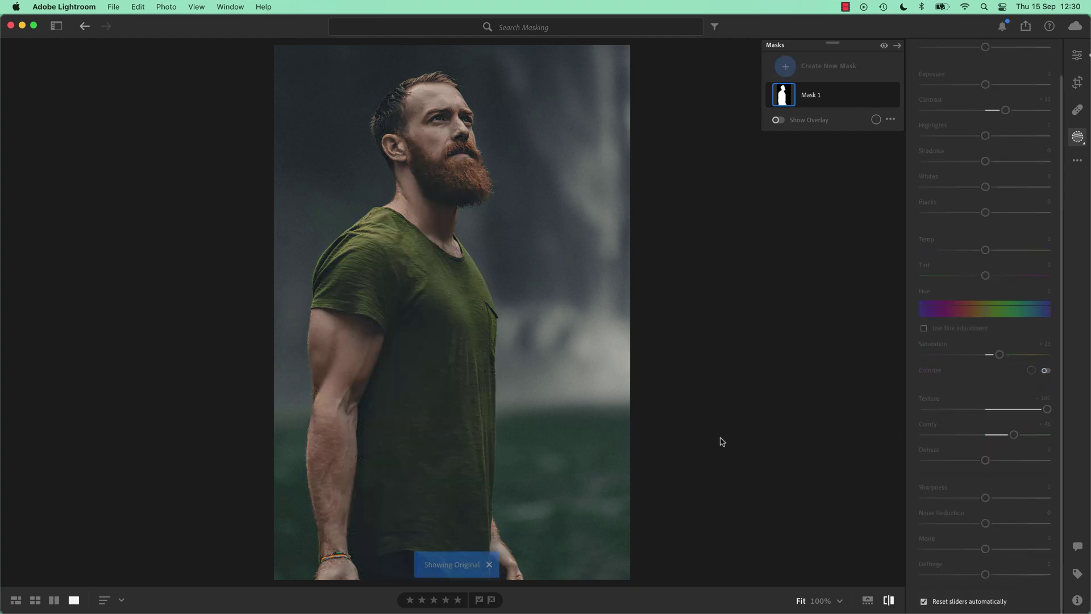
pyautogui.press('\\')
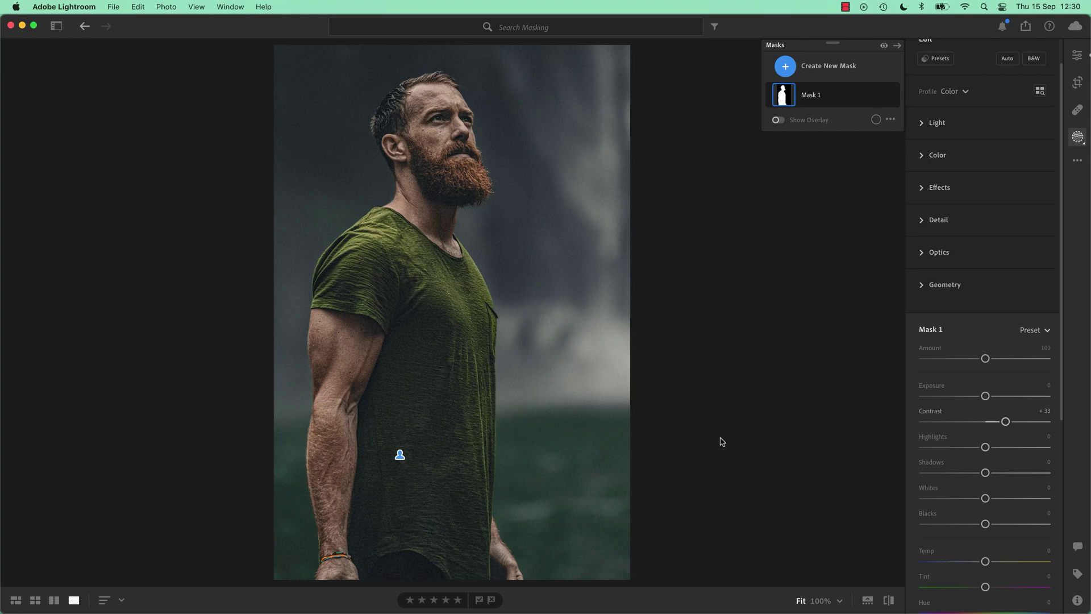
pyautogui.press('\\')
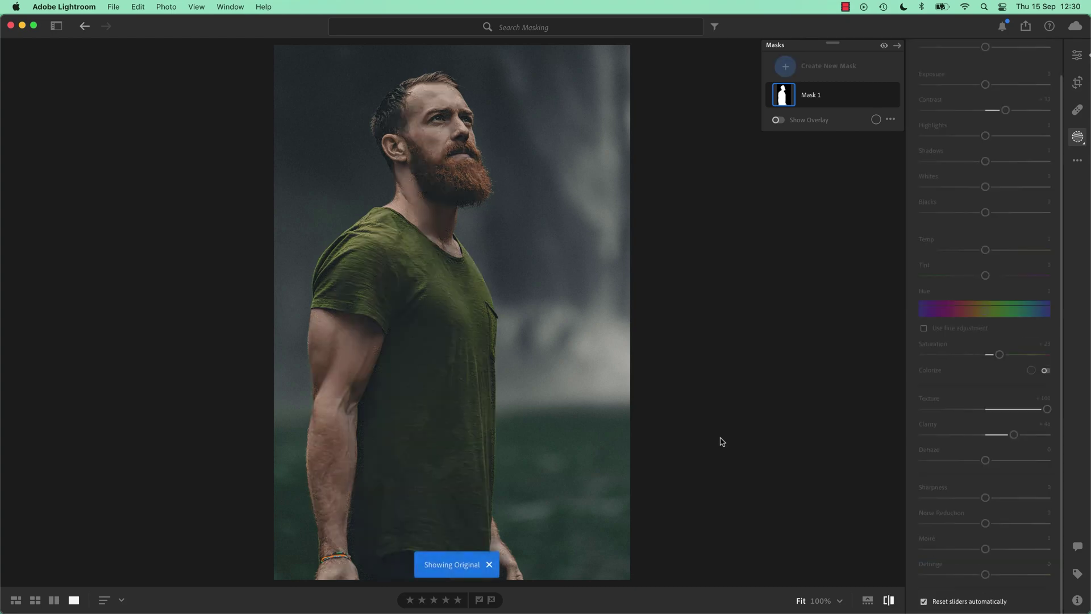
pyautogui.press('\\')
pyautogui.press('\\')
pyautogui.press('\\')
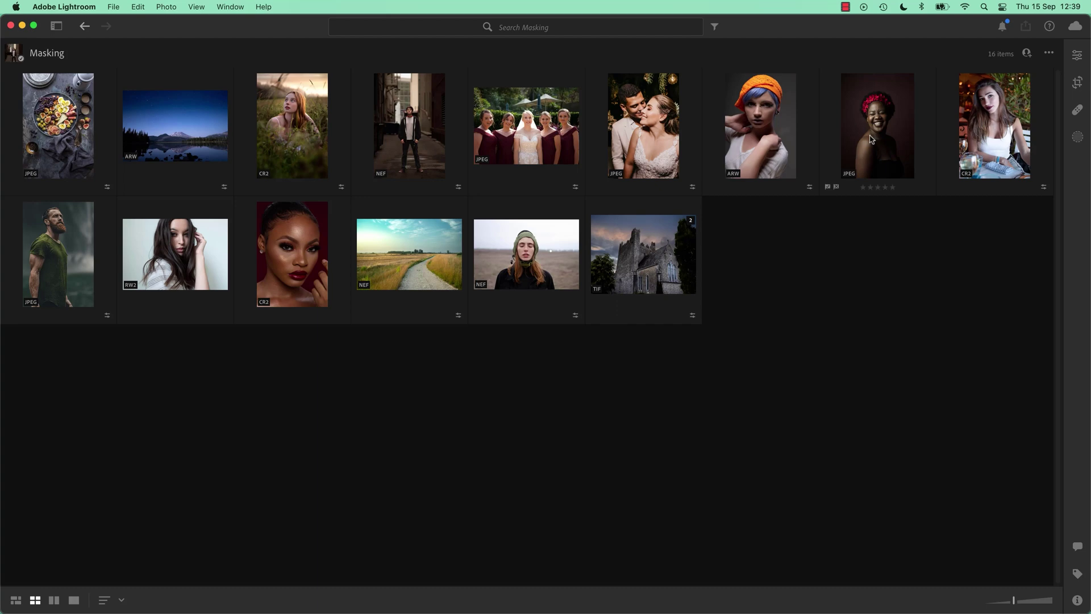
pyautogui.click(874, 140)
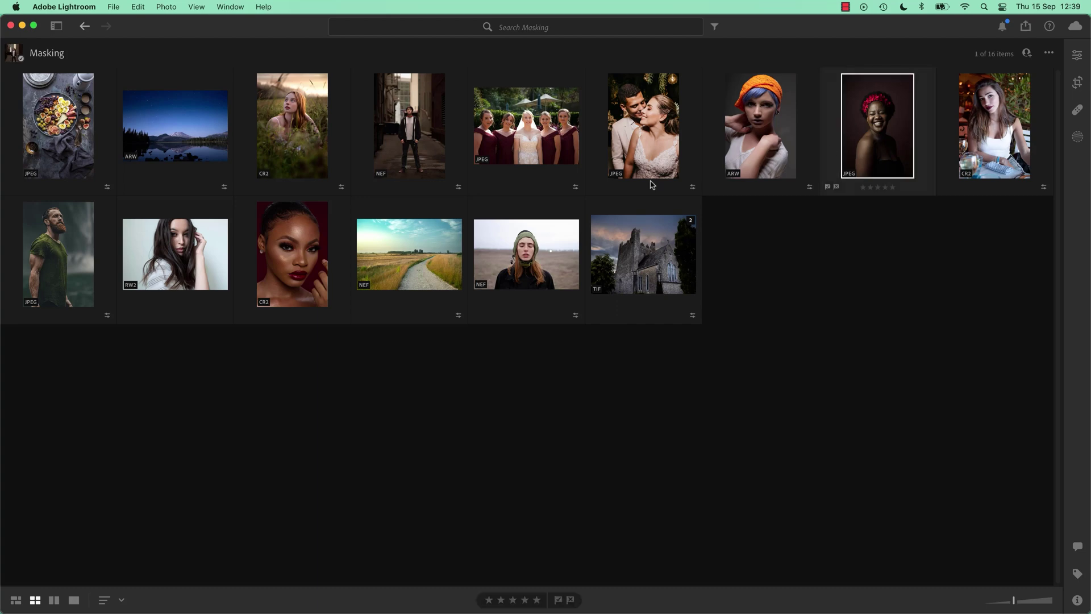
pyautogui.click(204, 258)
pyautogui.click(303, 255)
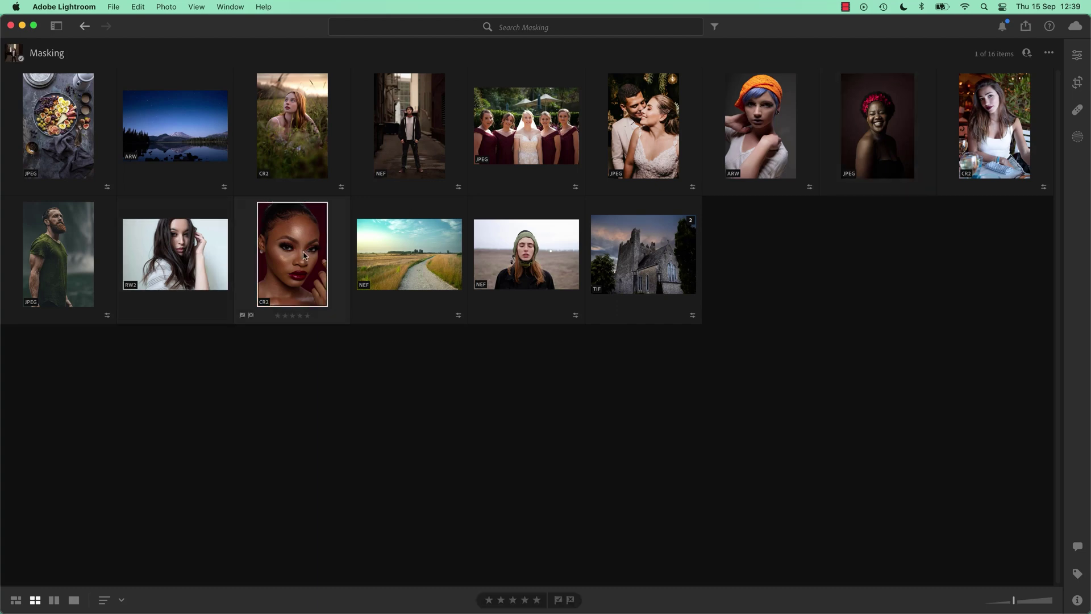
pyautogui.click(546, 252)
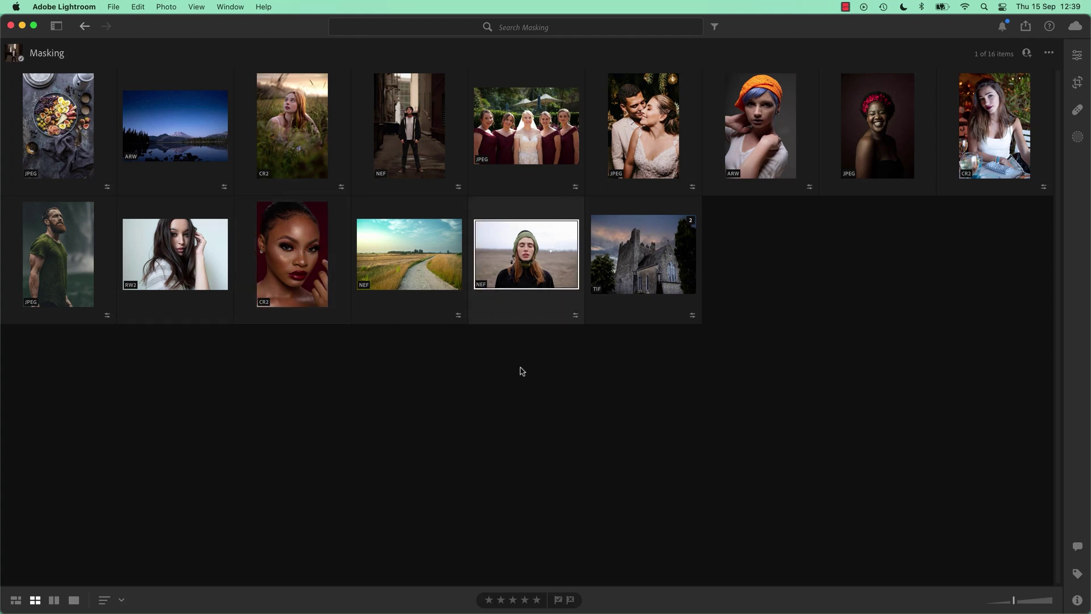
pyautogui.click(321, 147)
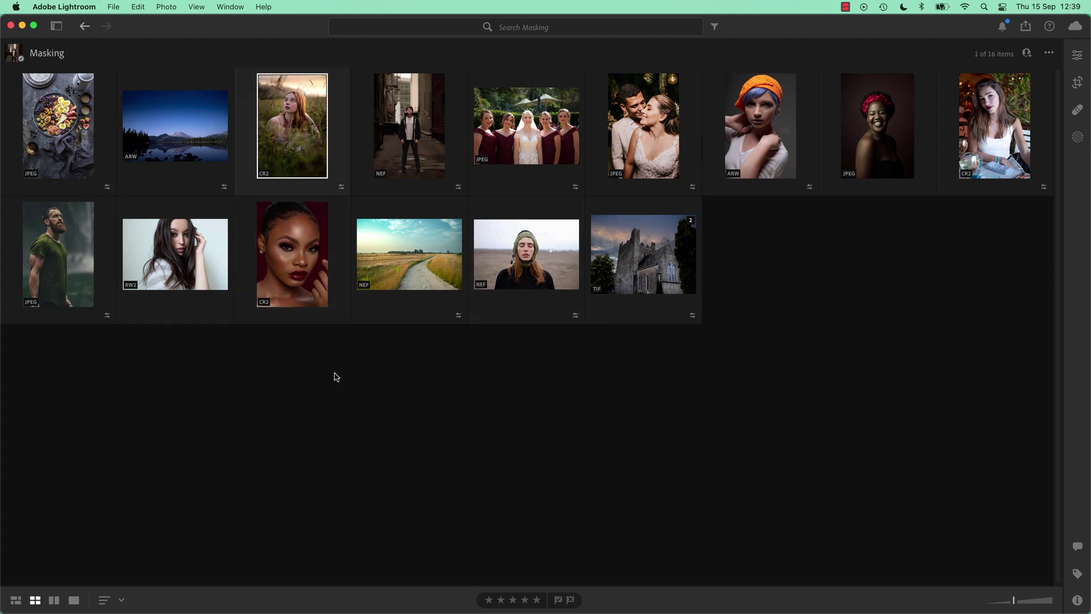